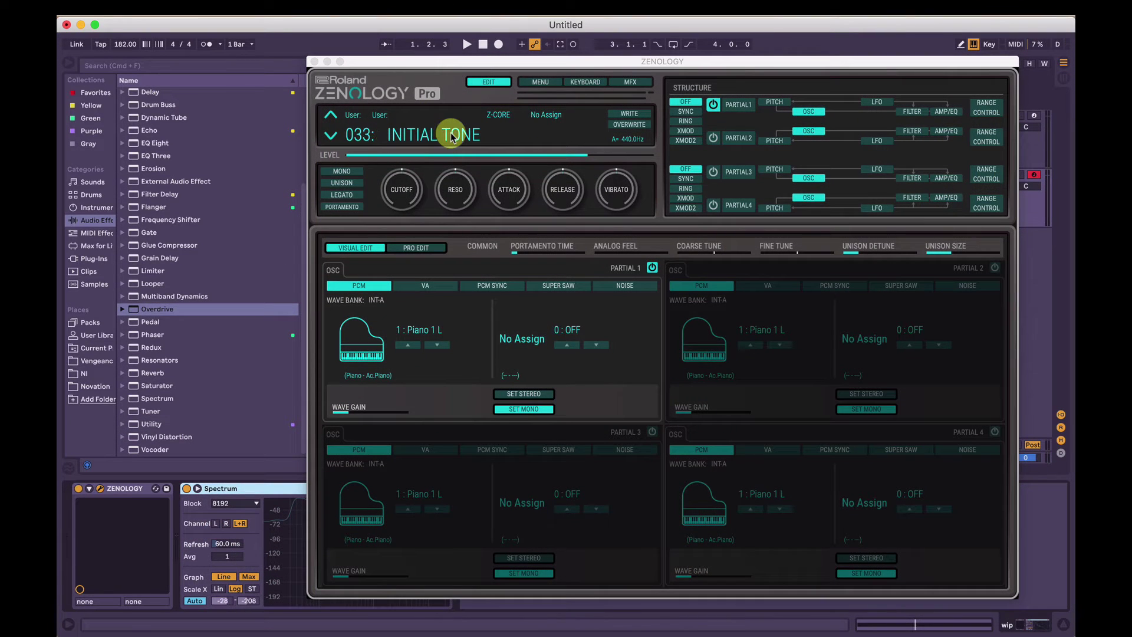
Choose the User bank's 0033: INITIAL TONE in the tone browser and close the browser.
left_click(407, 135)
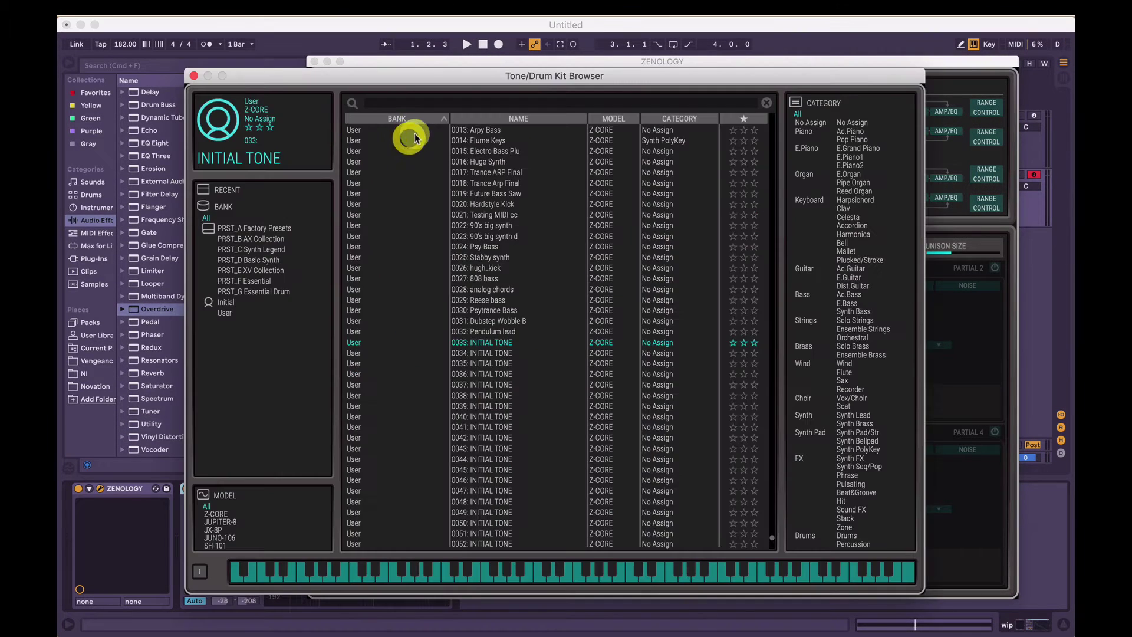
left_click(213, 212)
left_click(798, 111)
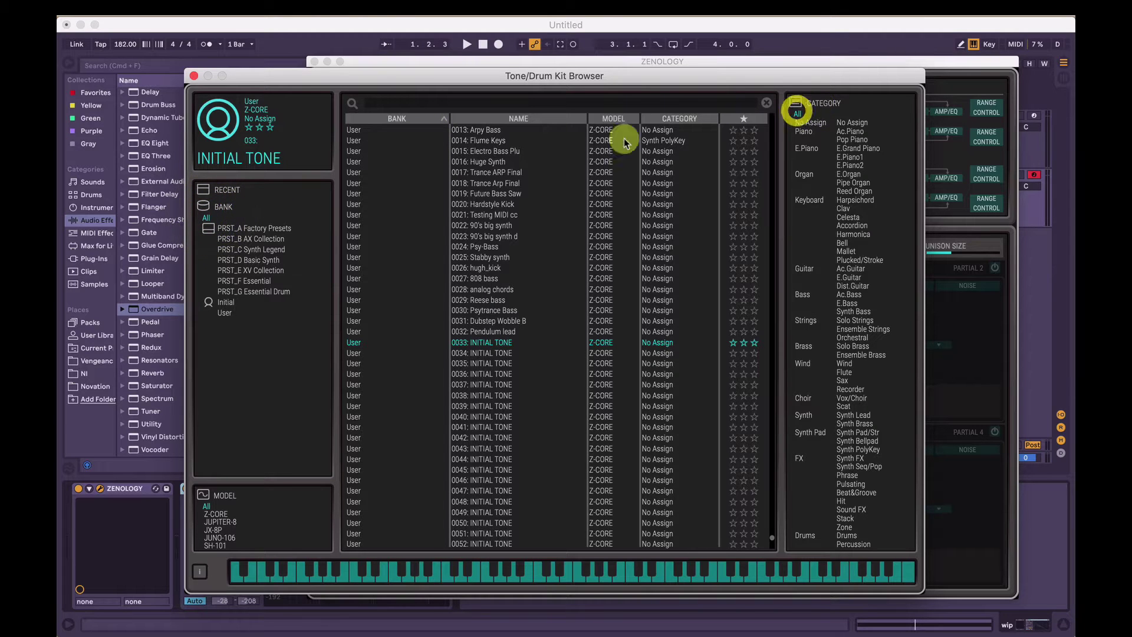
left_click(492, 350)
left_click(492, 341)
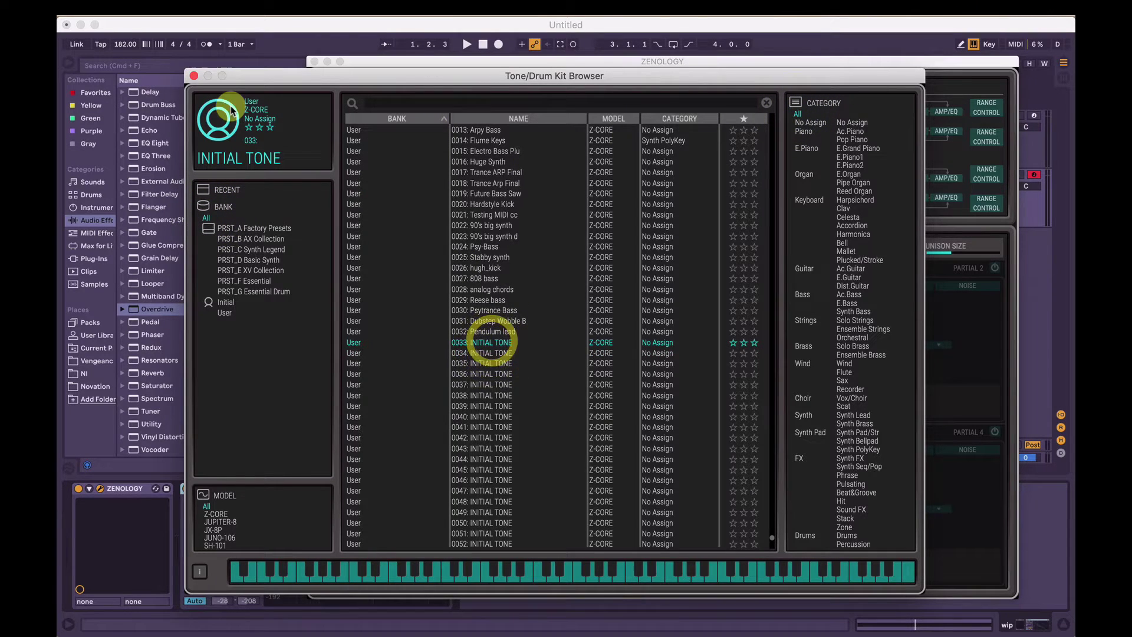
left_click(194, 77)
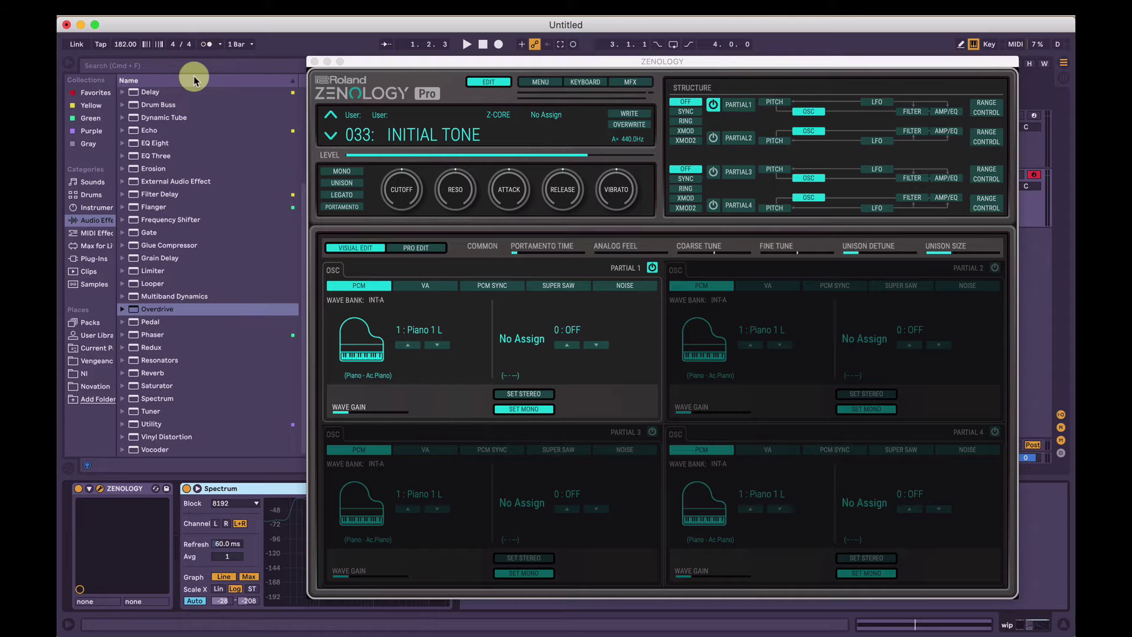
Turn on Mono and Portamento for the tone, with a very short portamento time.
left_click(408, 342)
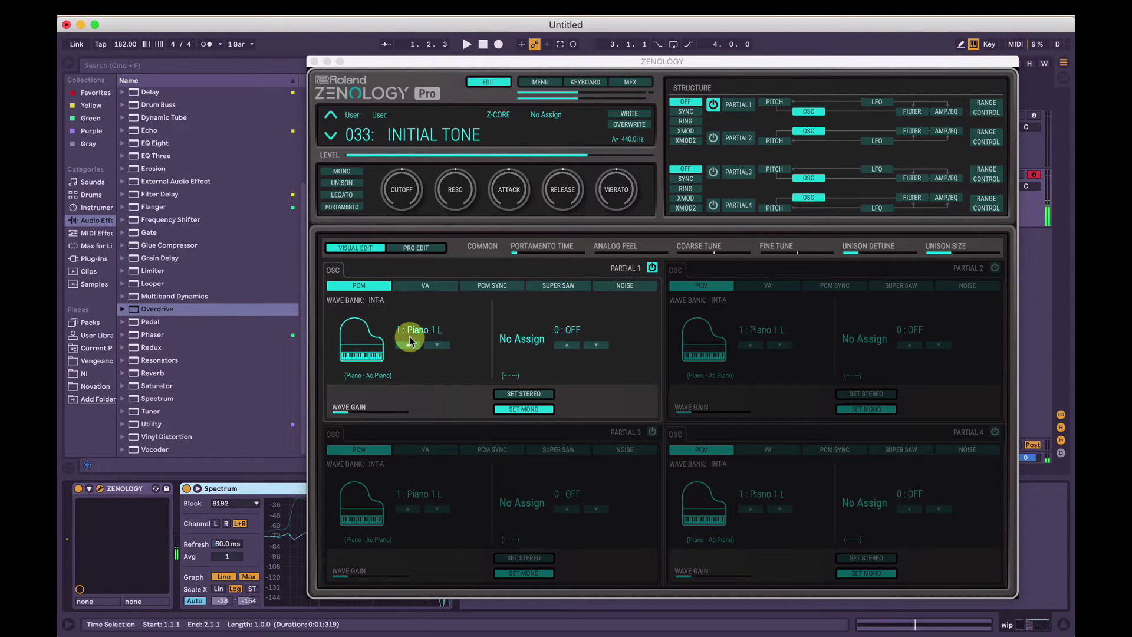
left_click(342, 171)
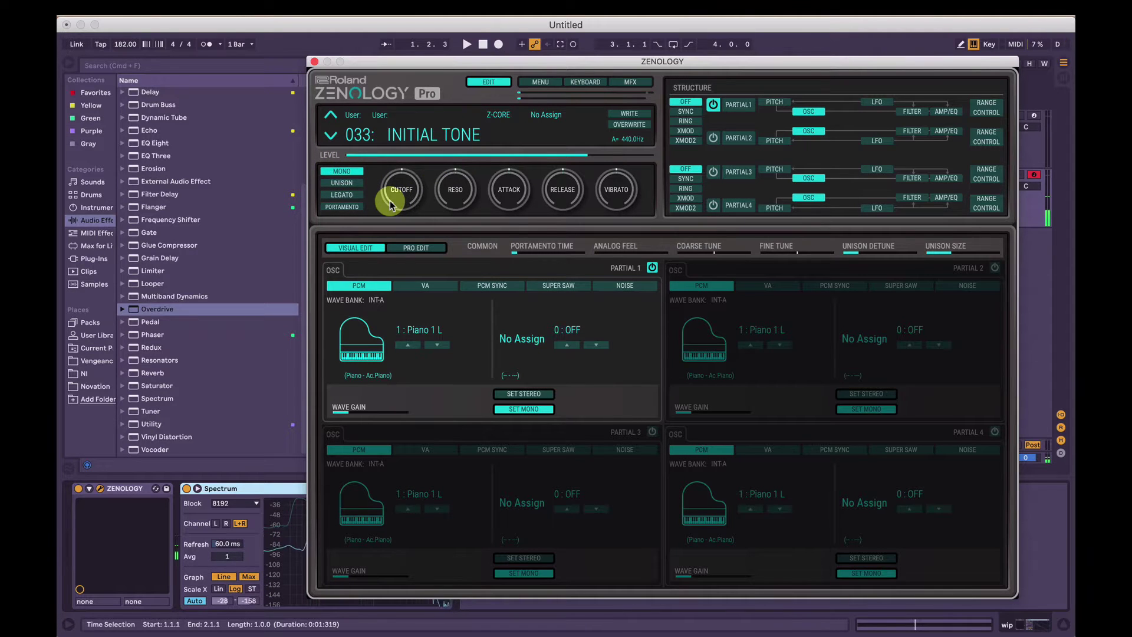
left_click(345, 208)
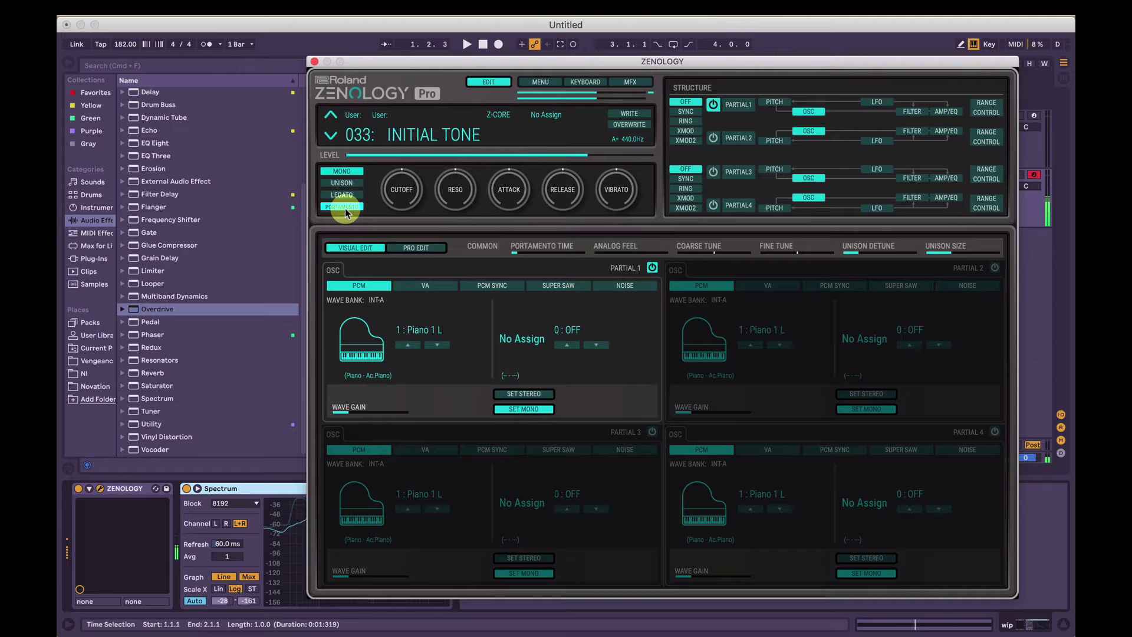
left_click(518, 252)
left_click_drag(519, 252, 516, 257)
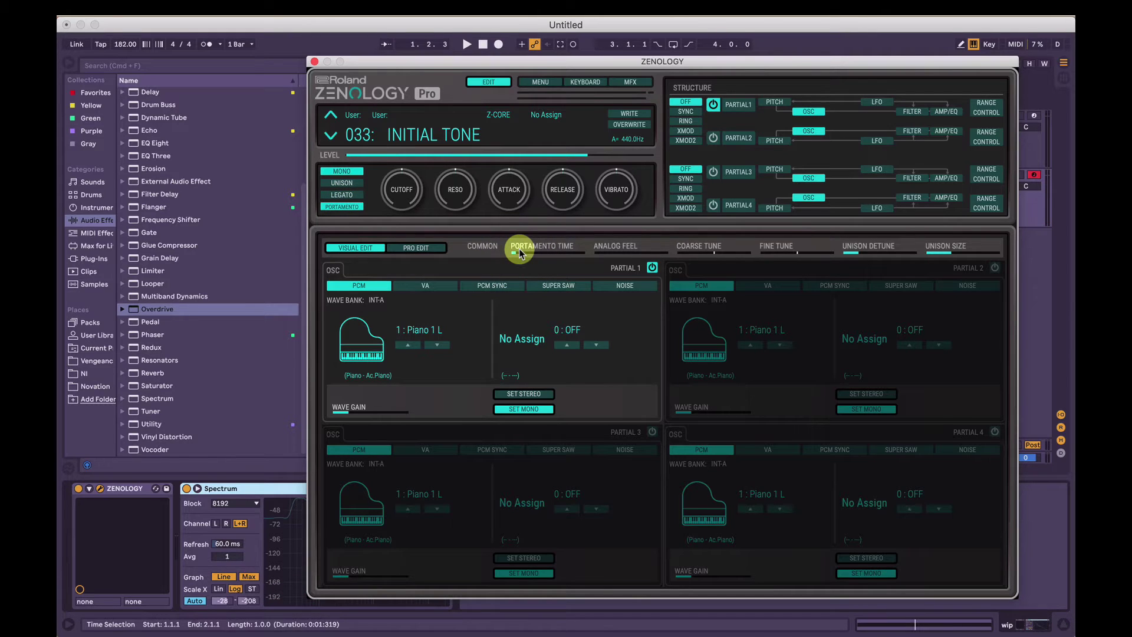
Set Partial 1's oscillator to VA with a sine wave and examine its output in the Spectrum analyzer.
left_click(436, 287)
left_click(460, 297)
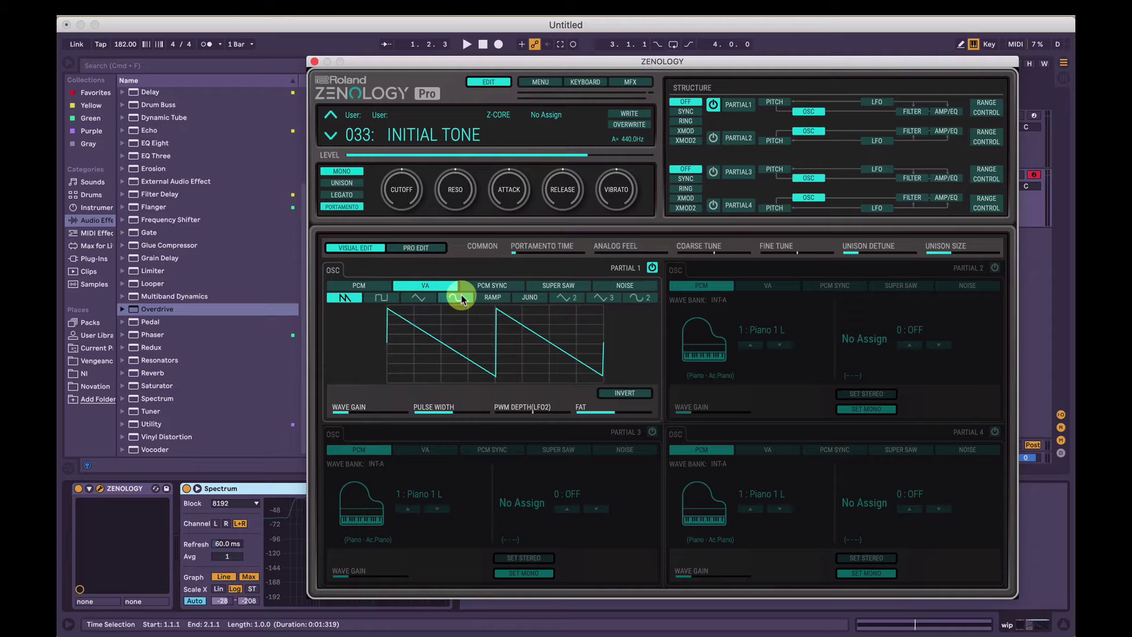
left_click(458, 298)
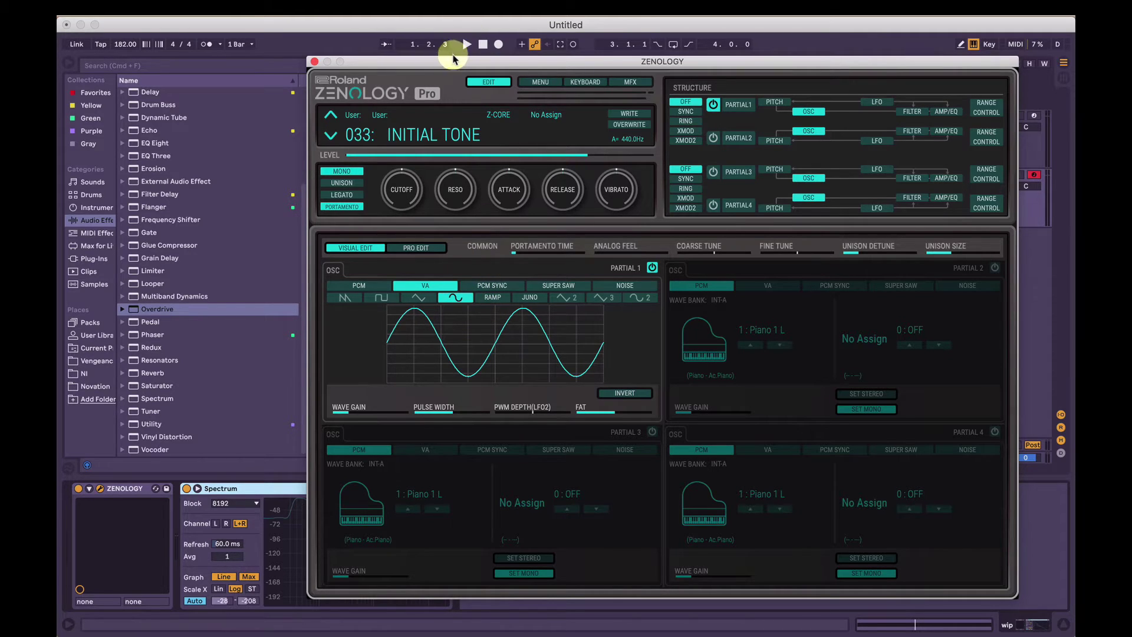
left_click_drag(448, 61, 665, 63)
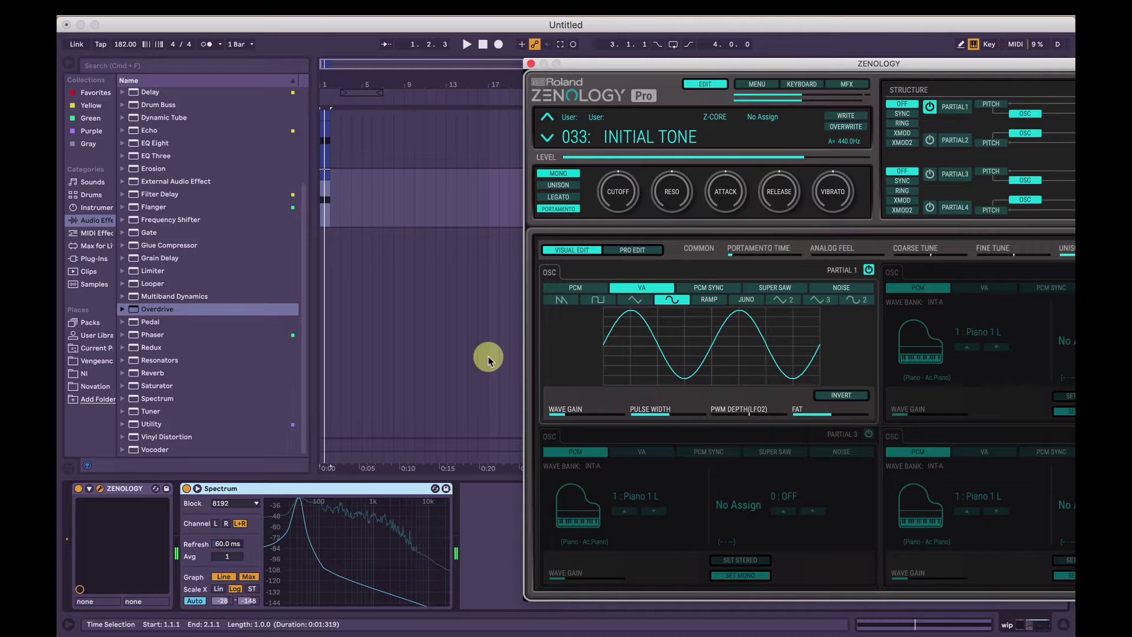
mouse_move(312, 501)
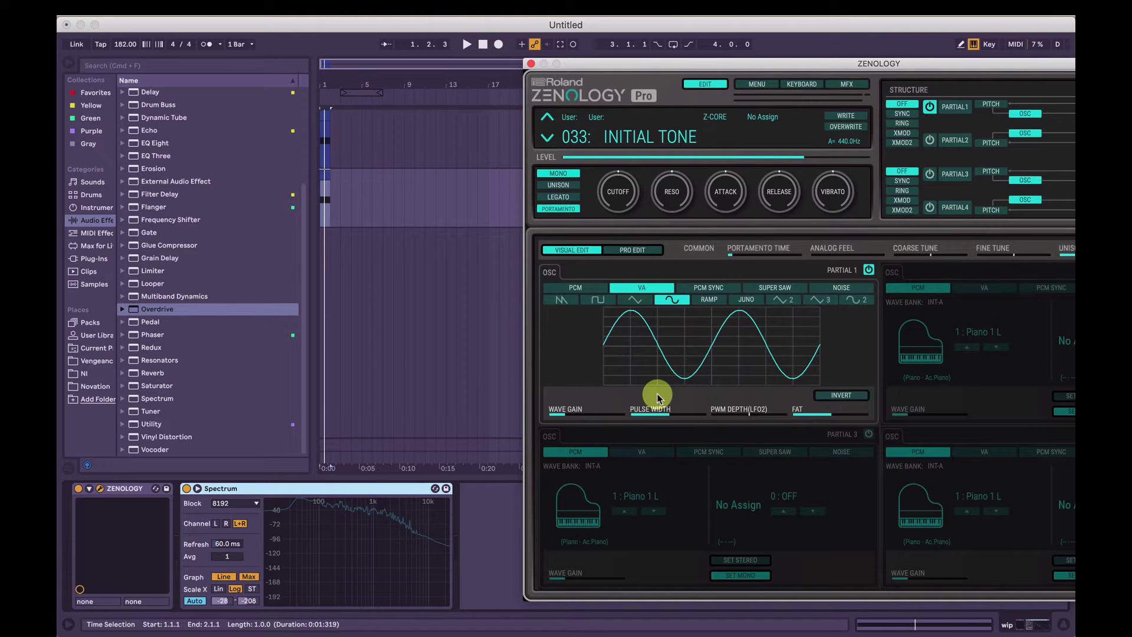
Try pulse widths of 82 and 127 on Partial 1's sine wave, and bring the pulse width back to 73.
mouse_move(668, 412)
left_click_drag(669, 414, 681, 416)
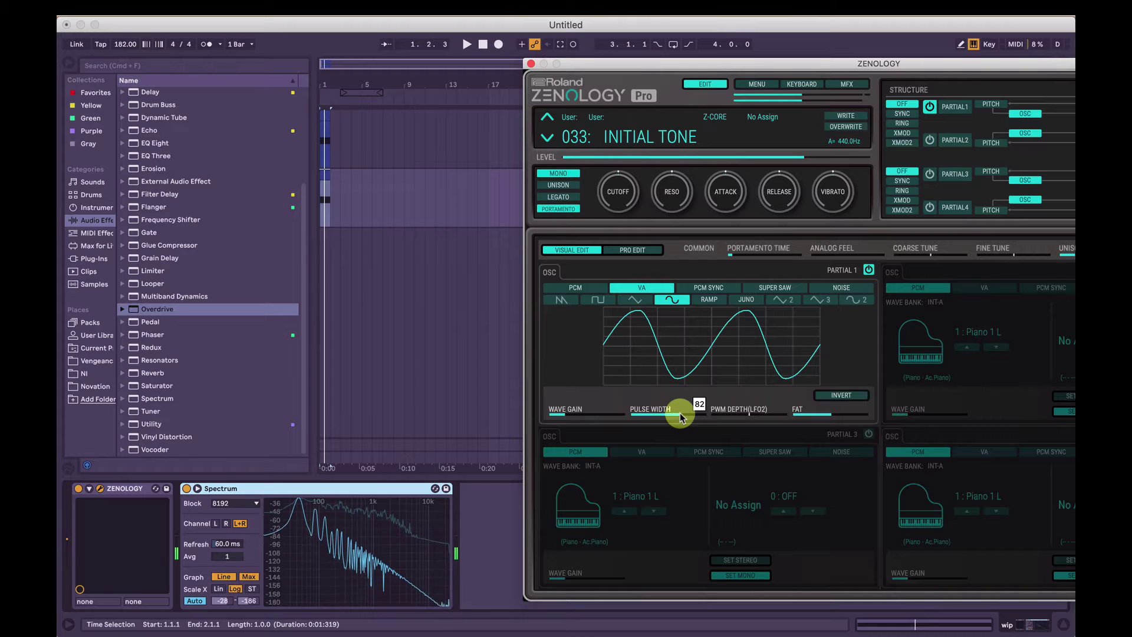
left_click(681, 416)
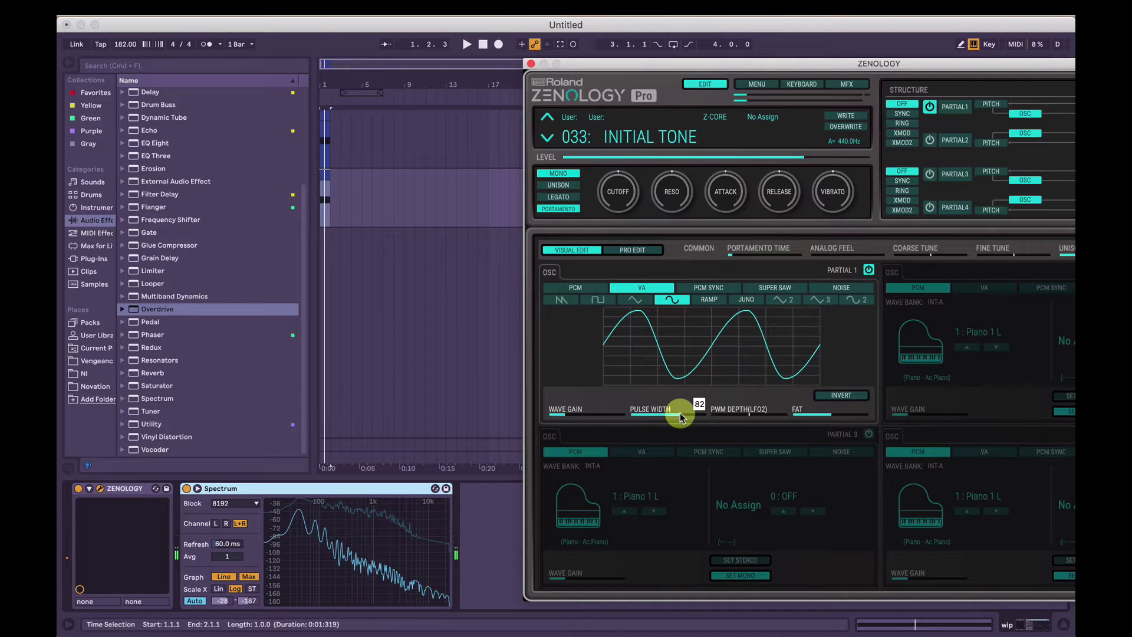
left_click_drag(681, 416, 711, 420)
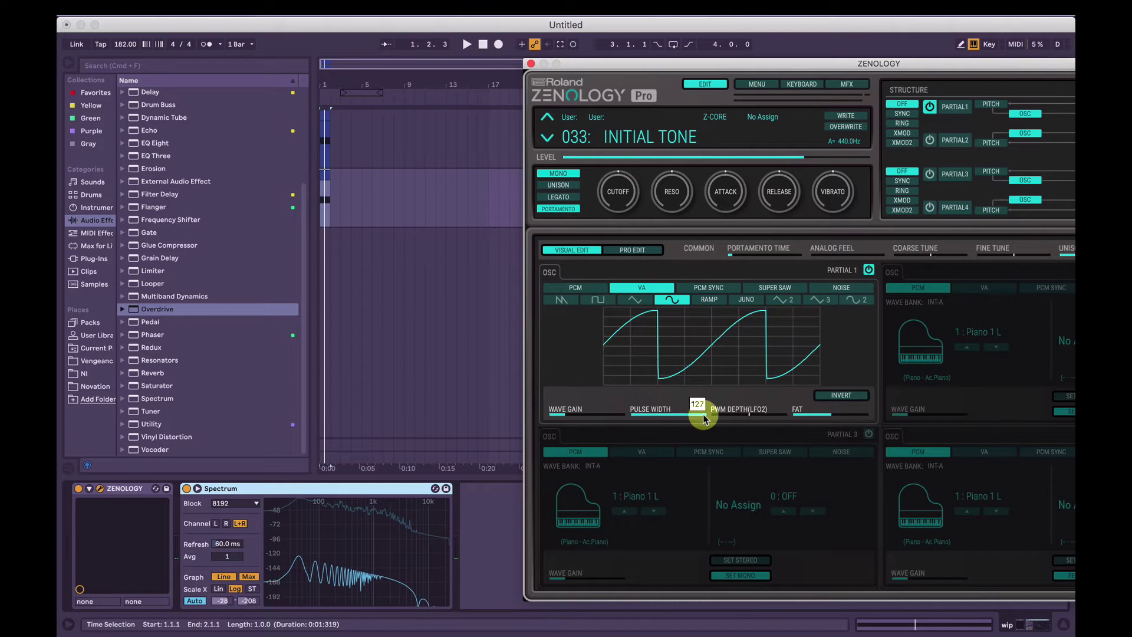
left_click_drag(705, 415, 676, 420)
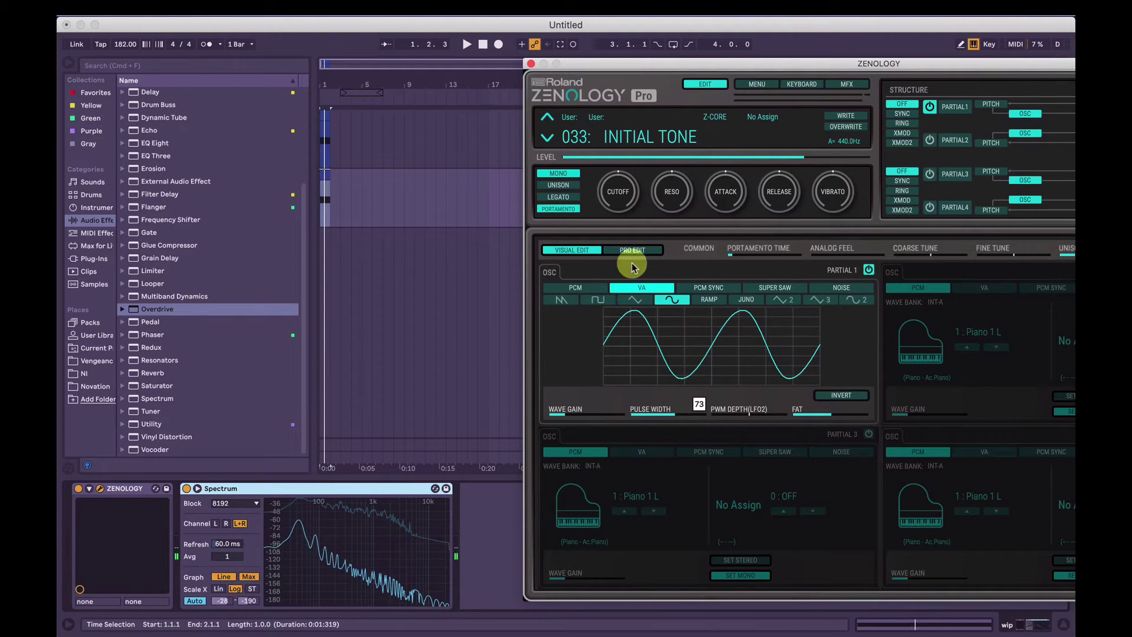
Switch Partial 1 to a square wave and filter it with the MG type, a -24 slope and a cutoff of 259.
left_click(597, 300)
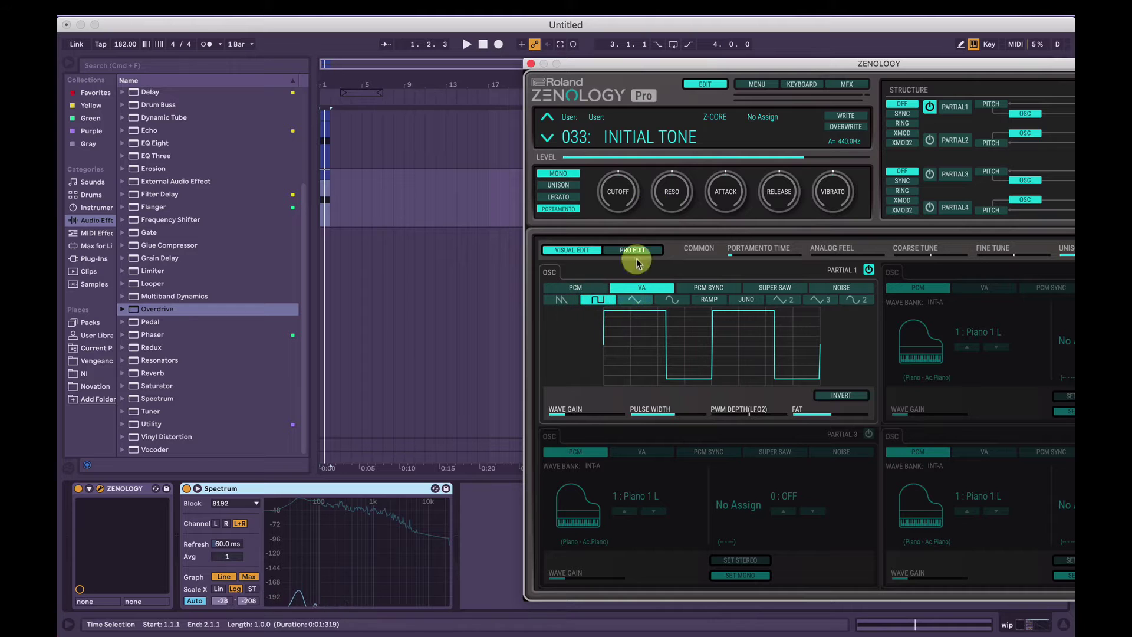
left_click_drag(683, 65, 540, 62)
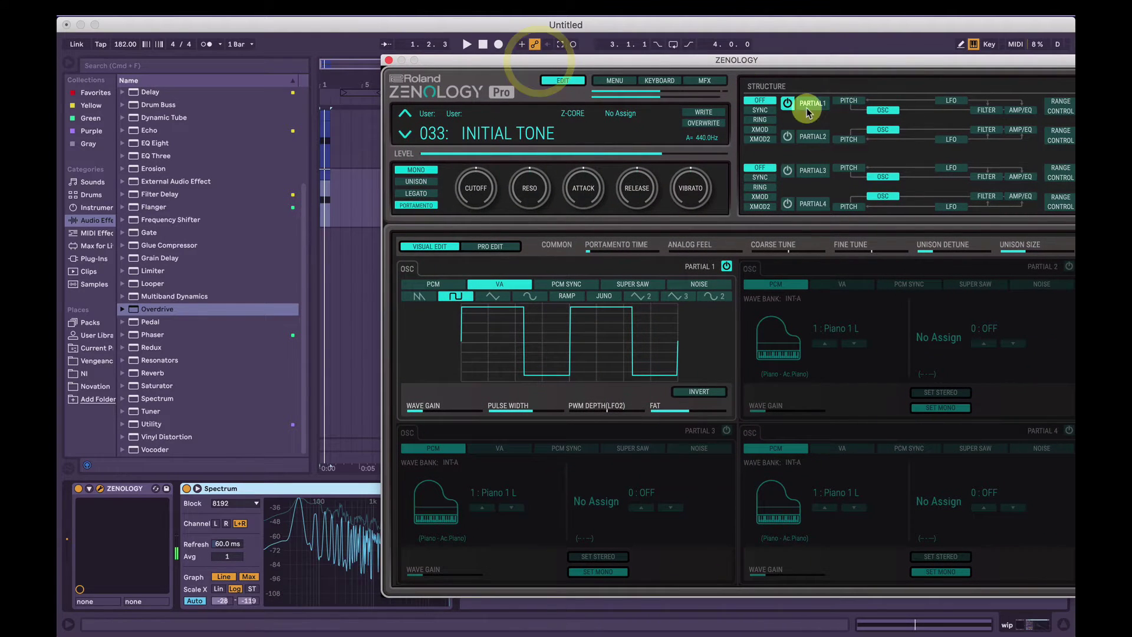
left_click(951, 100)
left_click(993, 120)
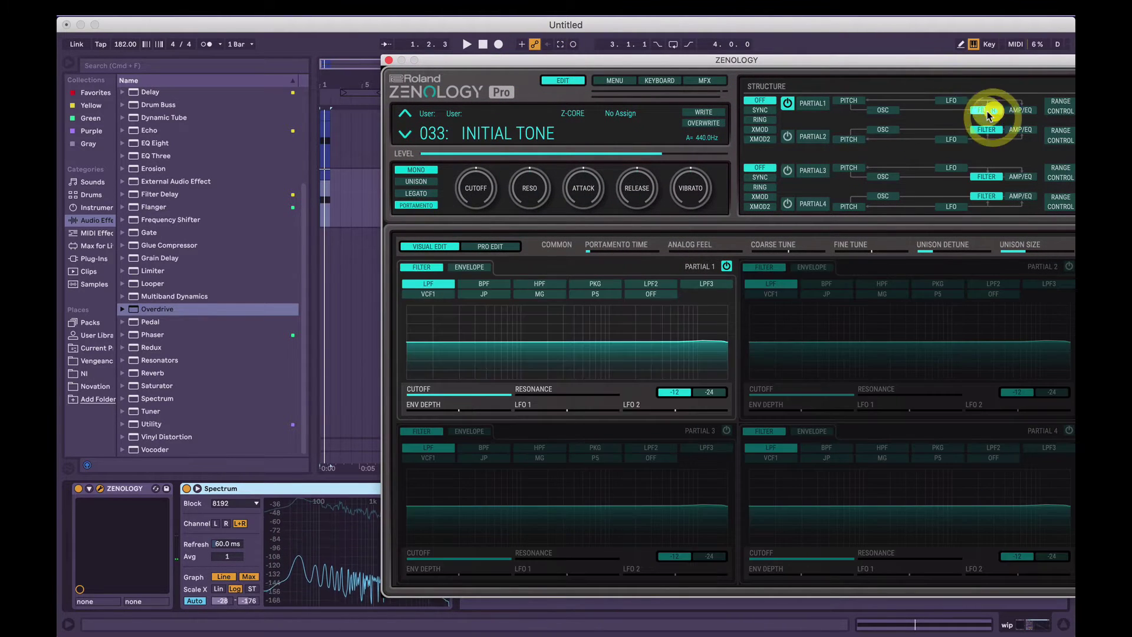
left_click(540, 293)
left_click(715, 392)
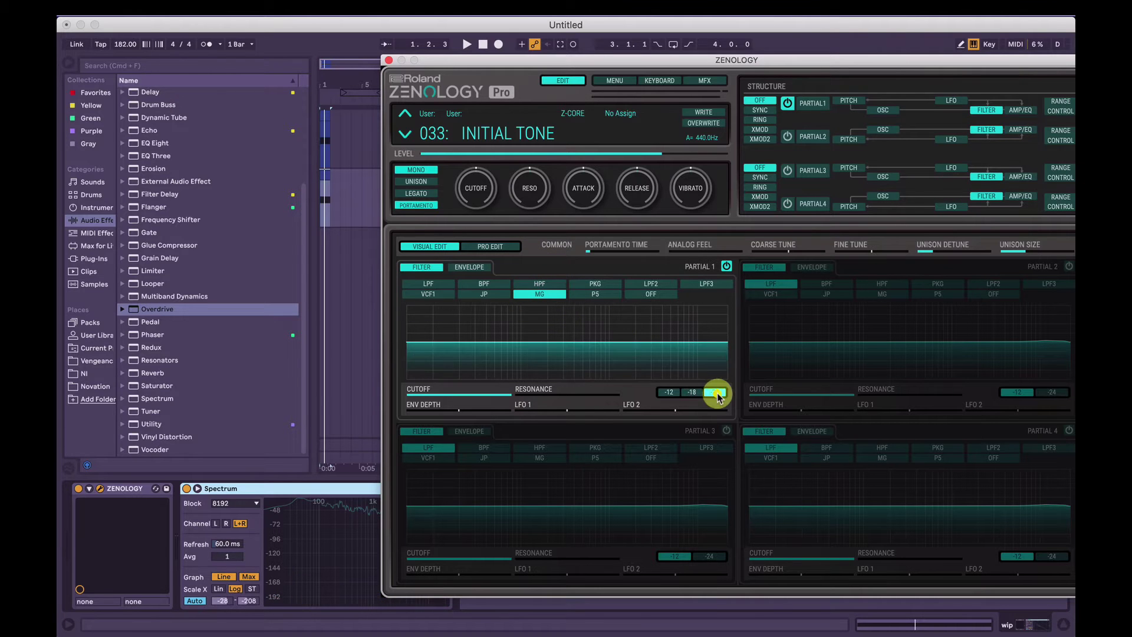
left_click_drag(707, 347, 475, 354)
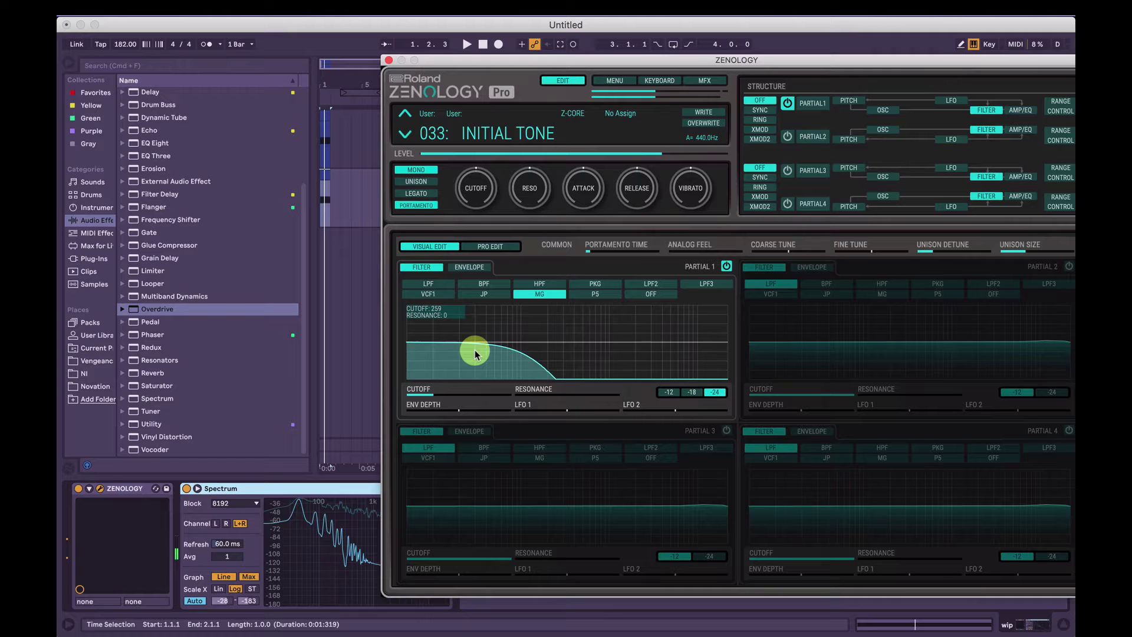
mouse_move(322, 540)
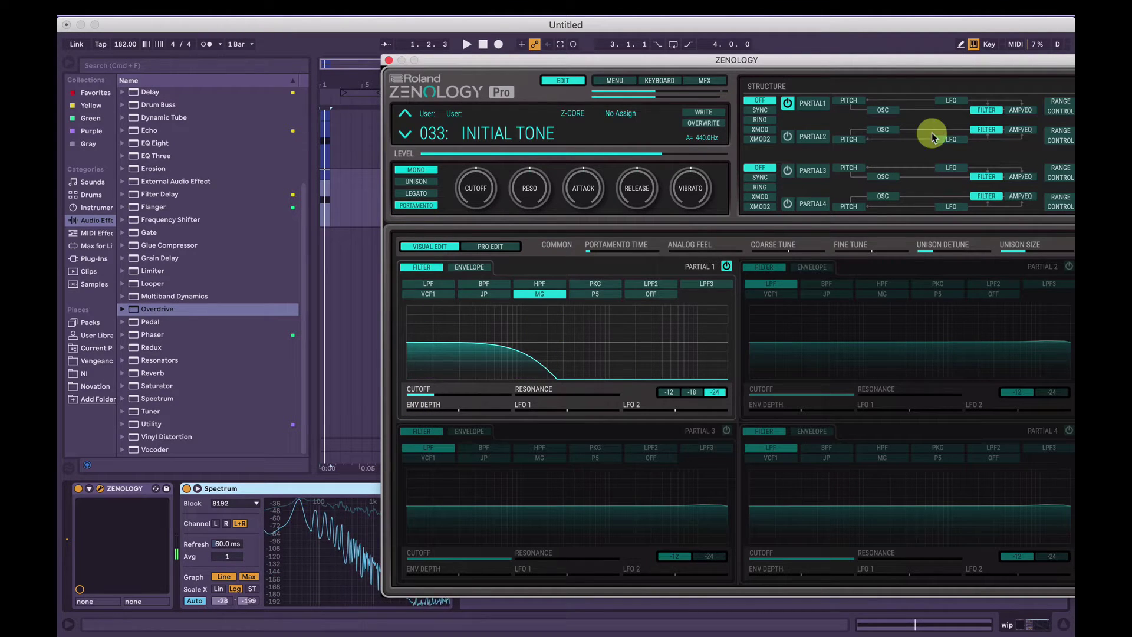
Set the square wave's pulse width to 64 and examine its harmonics in the Spectrum analyzer.
left_click(878, 110)
left_click_drag(527, 411, 526, 412)
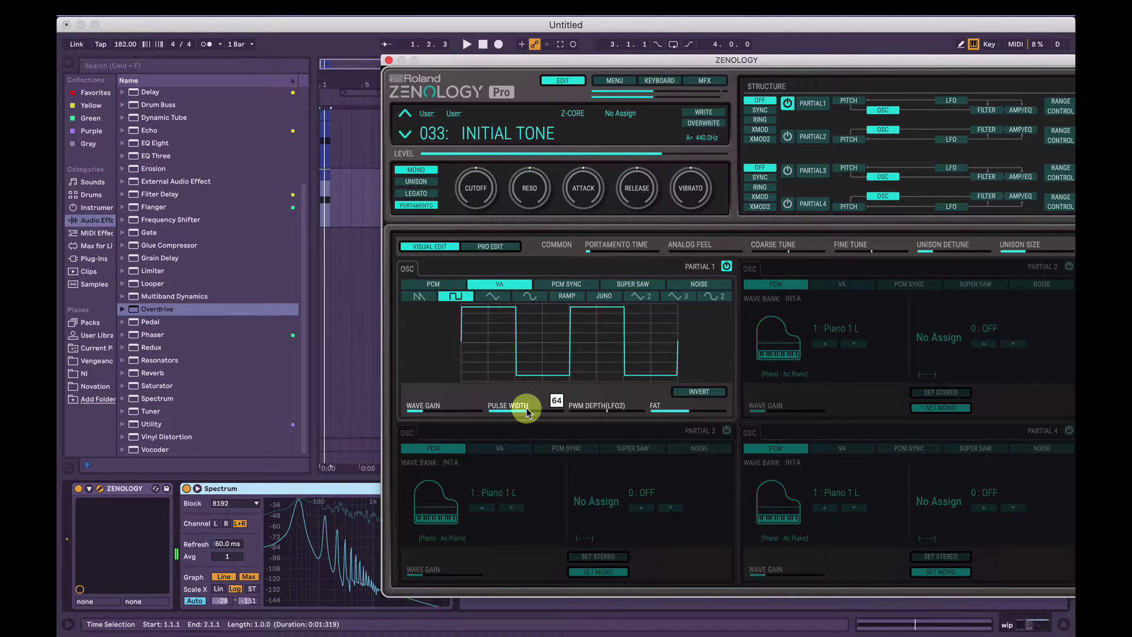
left_click(321, 528)
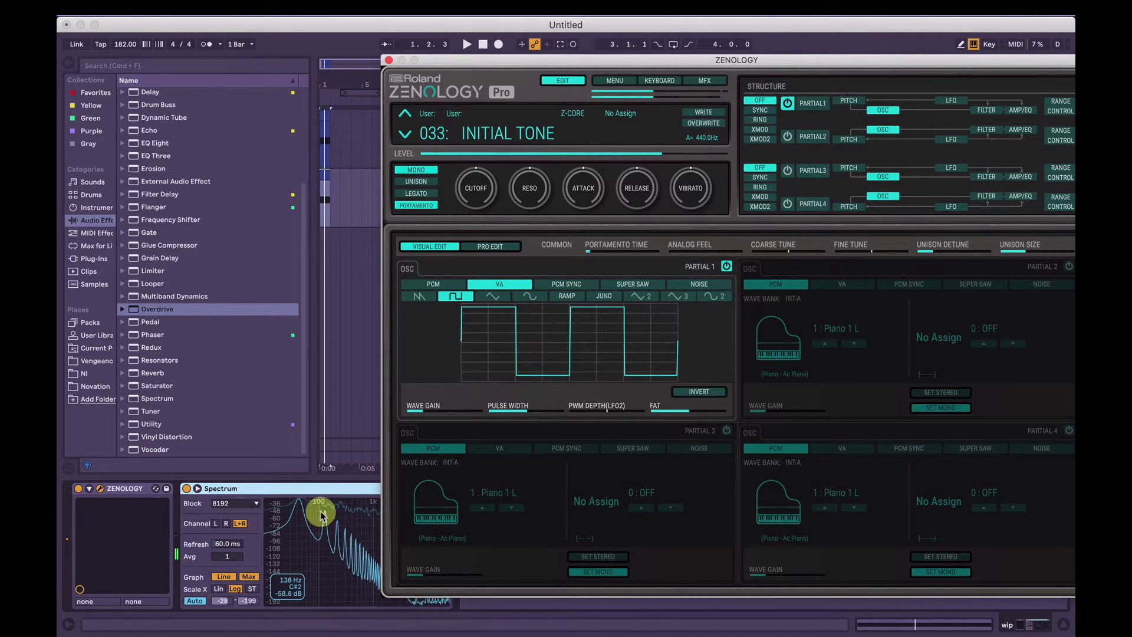
left_click_drag(492, 62, 514, 63)
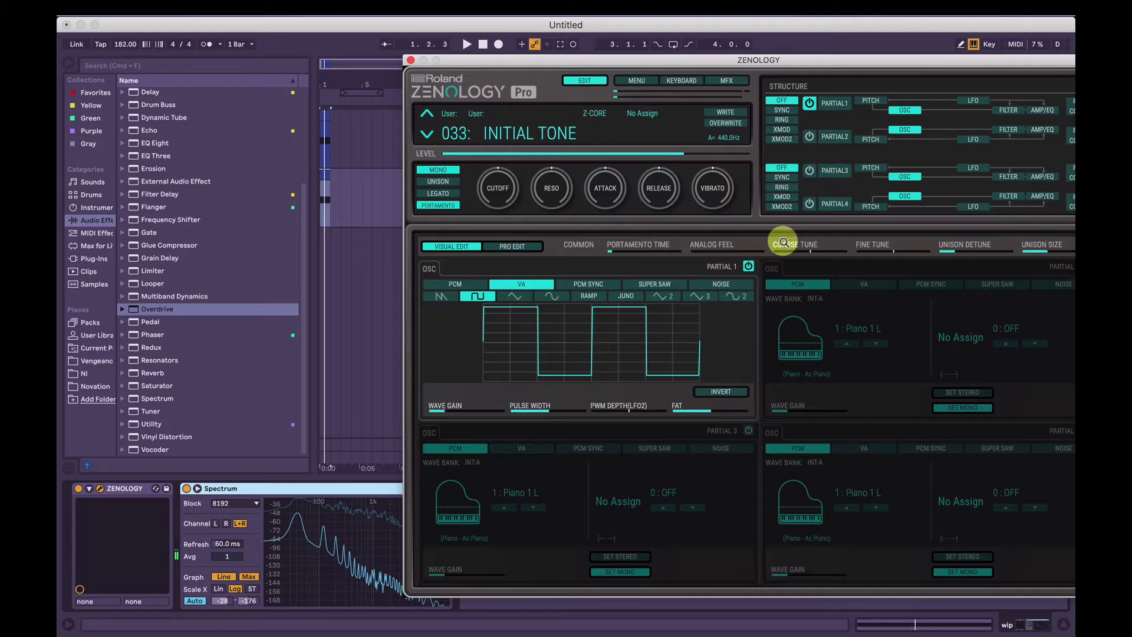
Change Partial 1's oscillator to a sine wave and set its pulse width to 81.
left_click(553, 296)
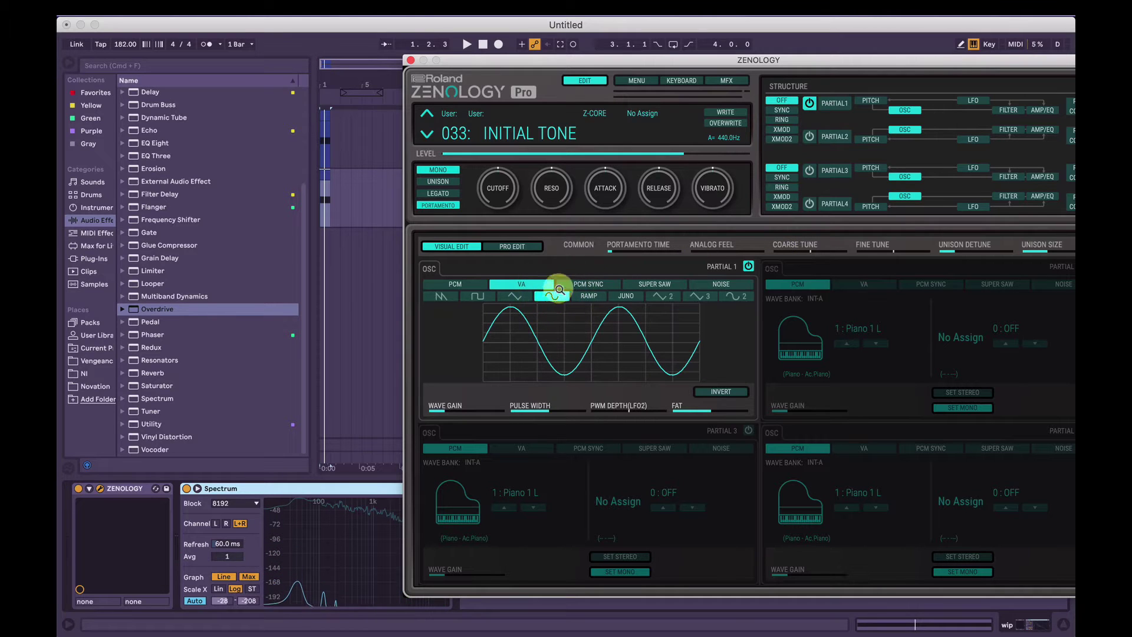
left_click(553, 411)
left_click_drag(553, 411, 559, 414)
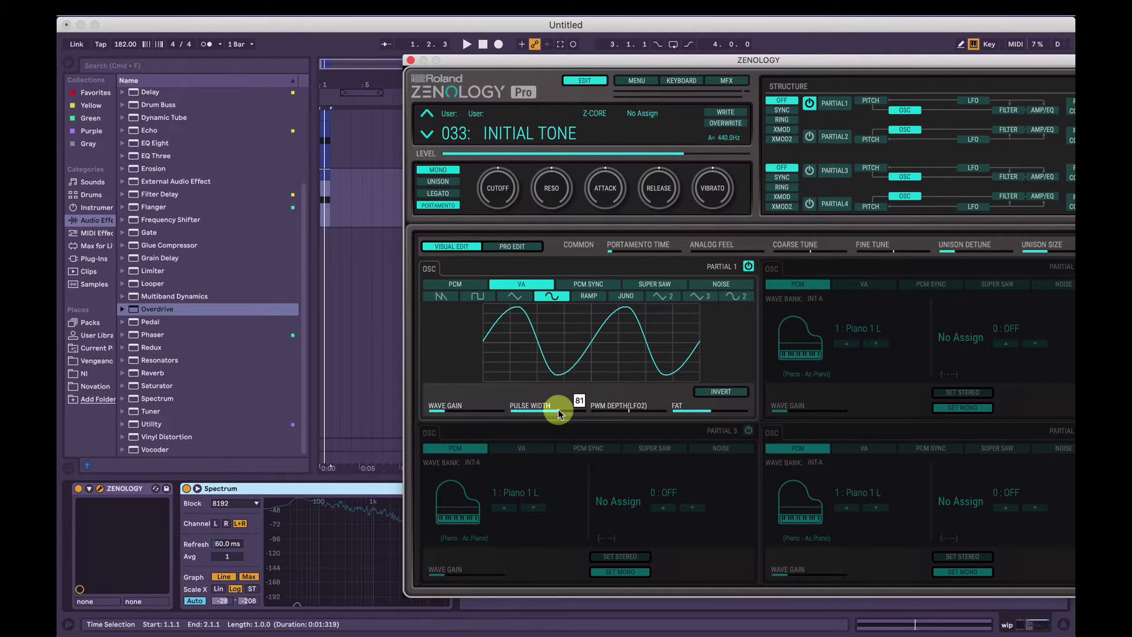
Shape Partial 1's pitch envelope: start level 511, first point T1 28 and L1 74, third point T3 205 and L3 0, second point between them.
left_click_drag(811, 59, 678, 59)
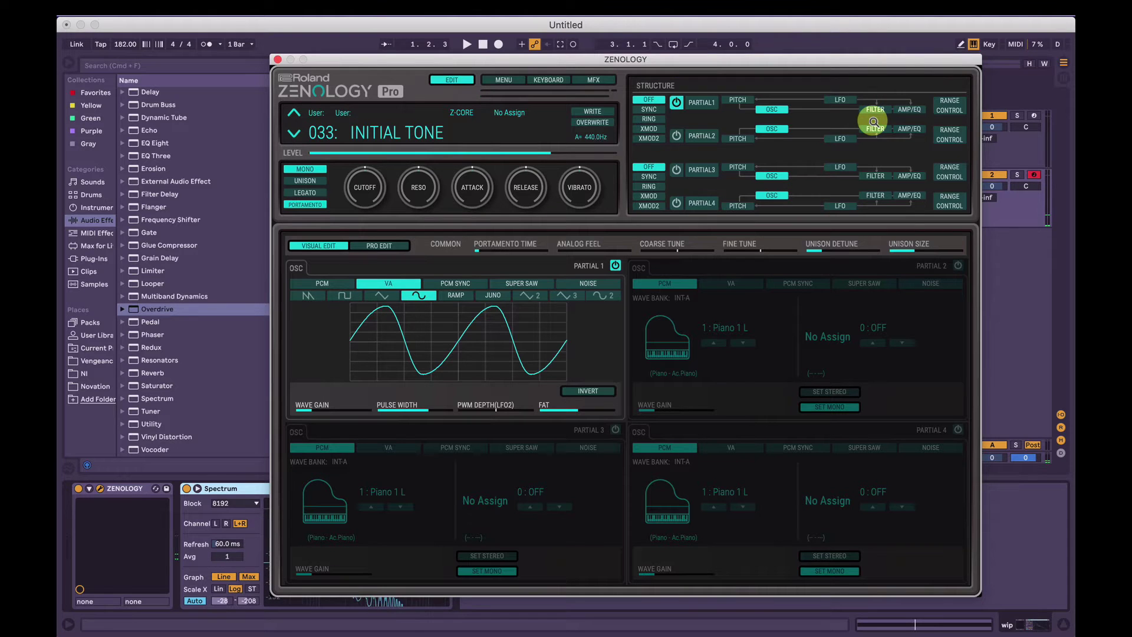
left_click(745, 103)
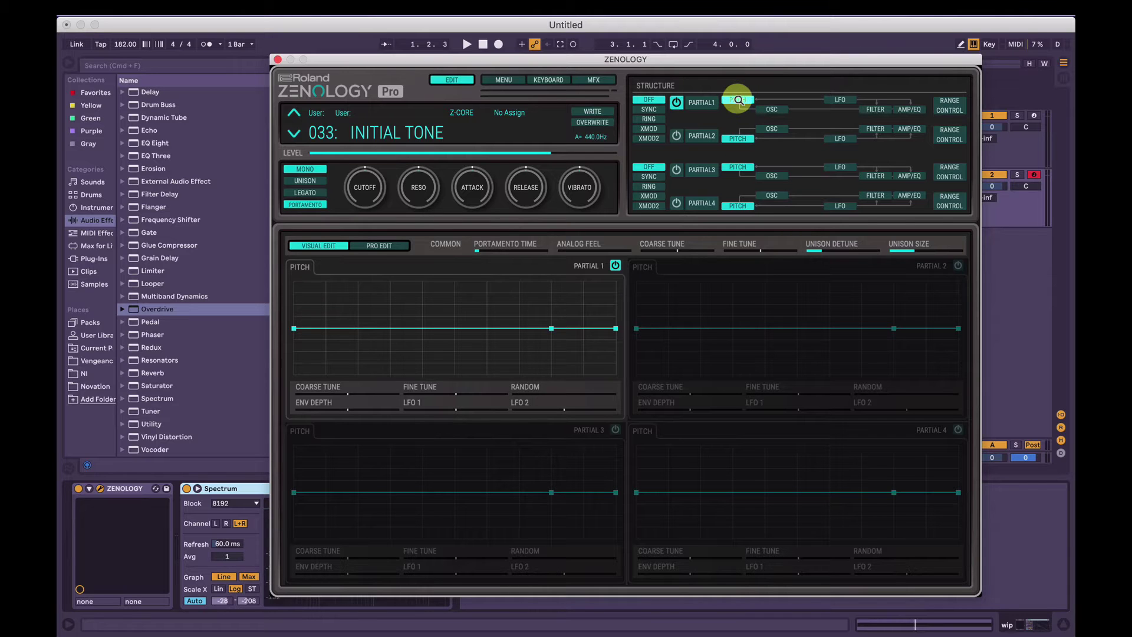
left_click_drag(296, 326, 289, 271)
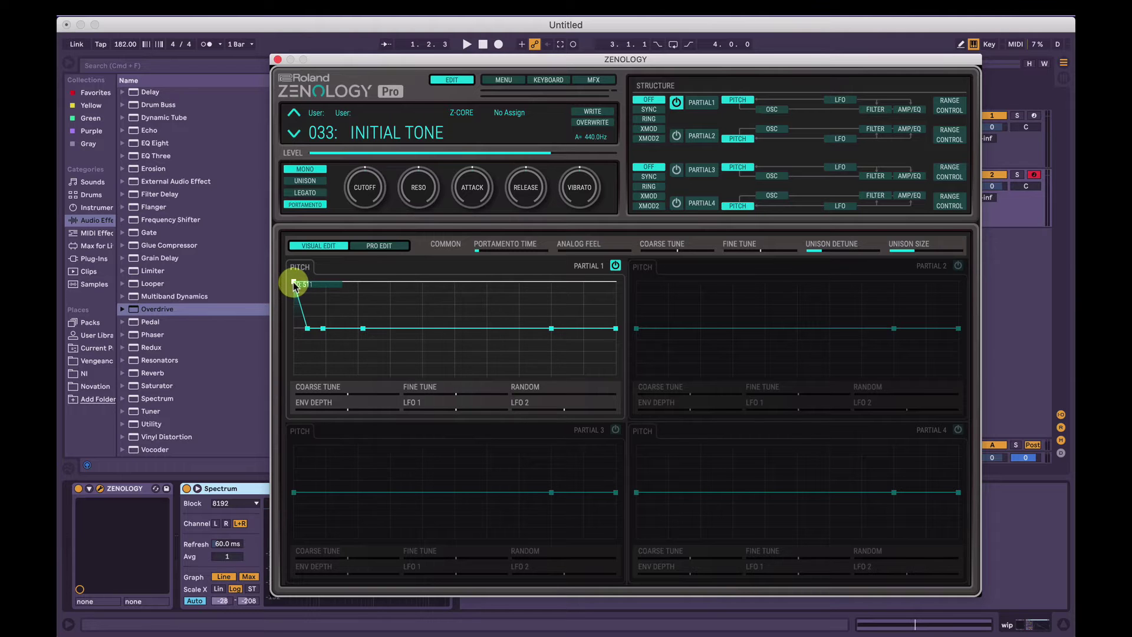
left_click_drag(293, 283, 270, 318)
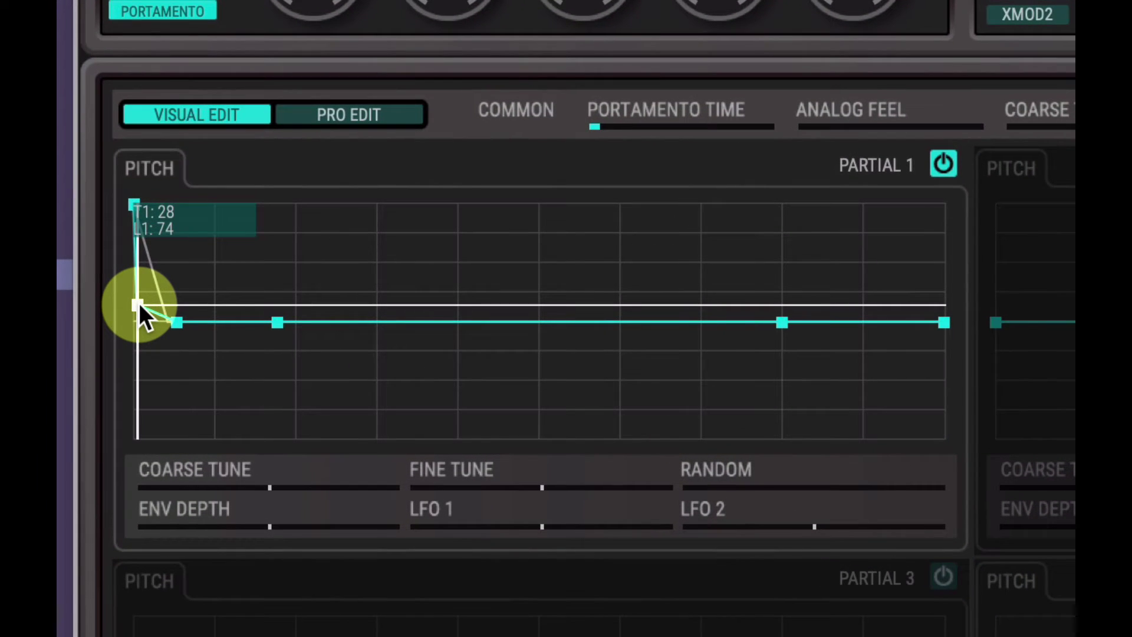
mouse_move(139, 305)
left_mouse_down()
mouse_move(126, 302)
mouse_move(173, 318)
mouse_move(152, 308)
left_mouse_up()
left_click_drag(250, 322, 197, 324)
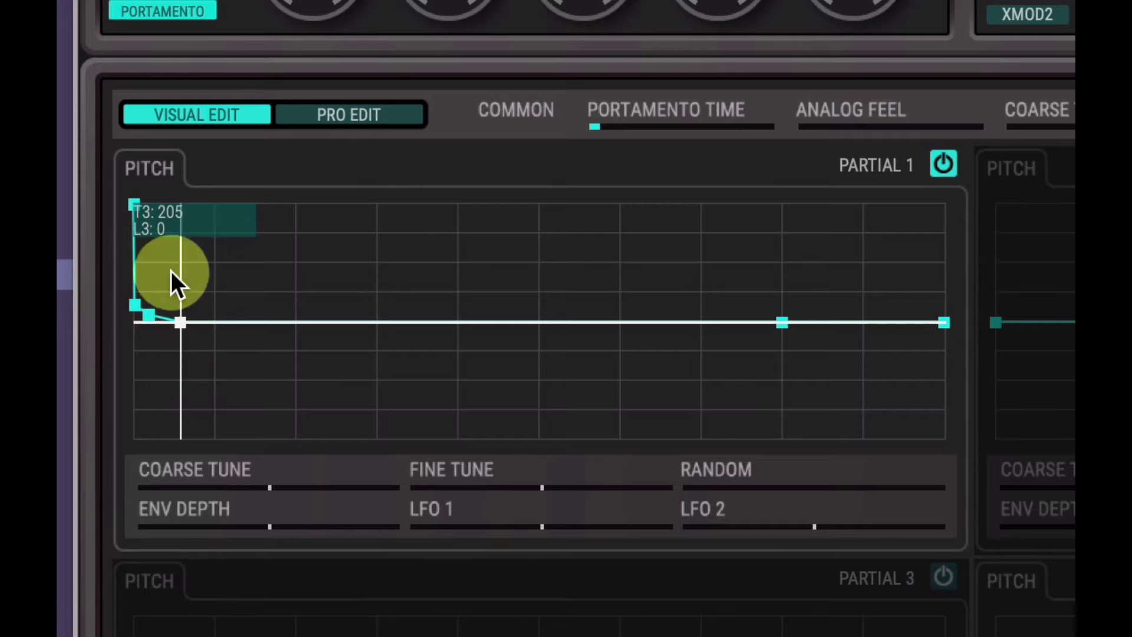
Raise Partial 1's pitch envelope depth to its maximum.
left_click_drag(180, 321, 278, 466)
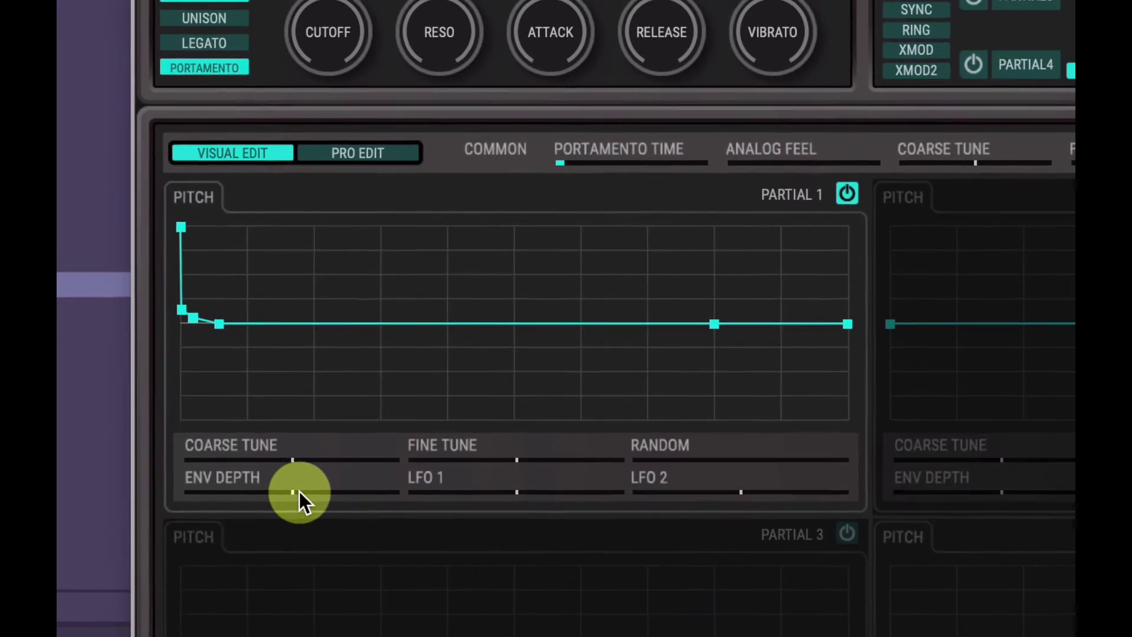
left_click_drag(265, 525, 264, 524)
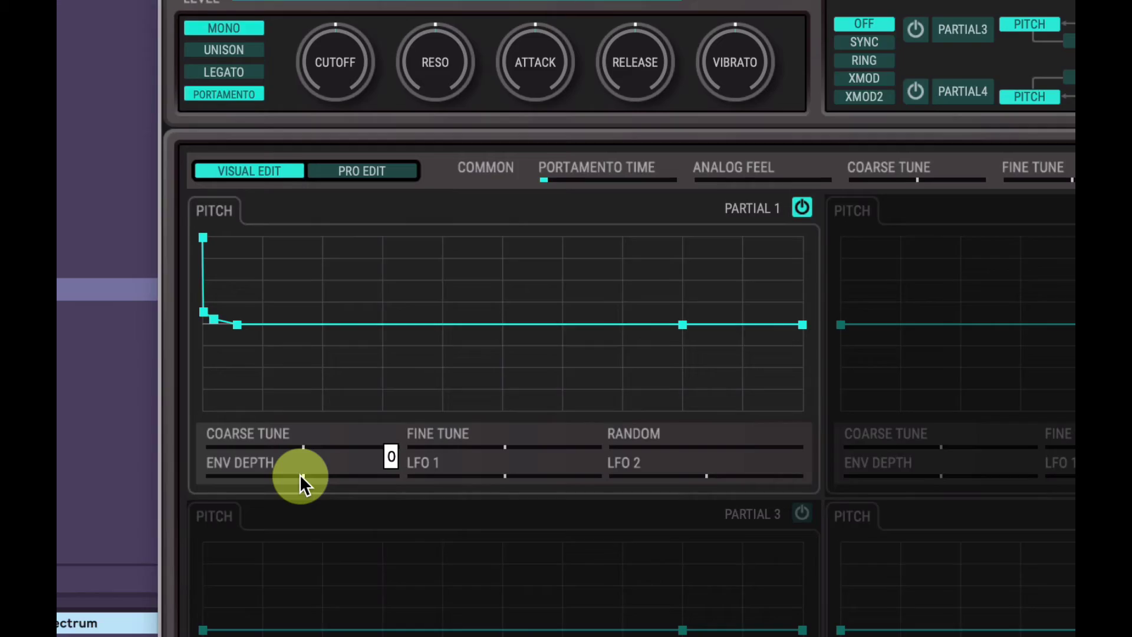
left_click_drag(299, 474, 420, 492)
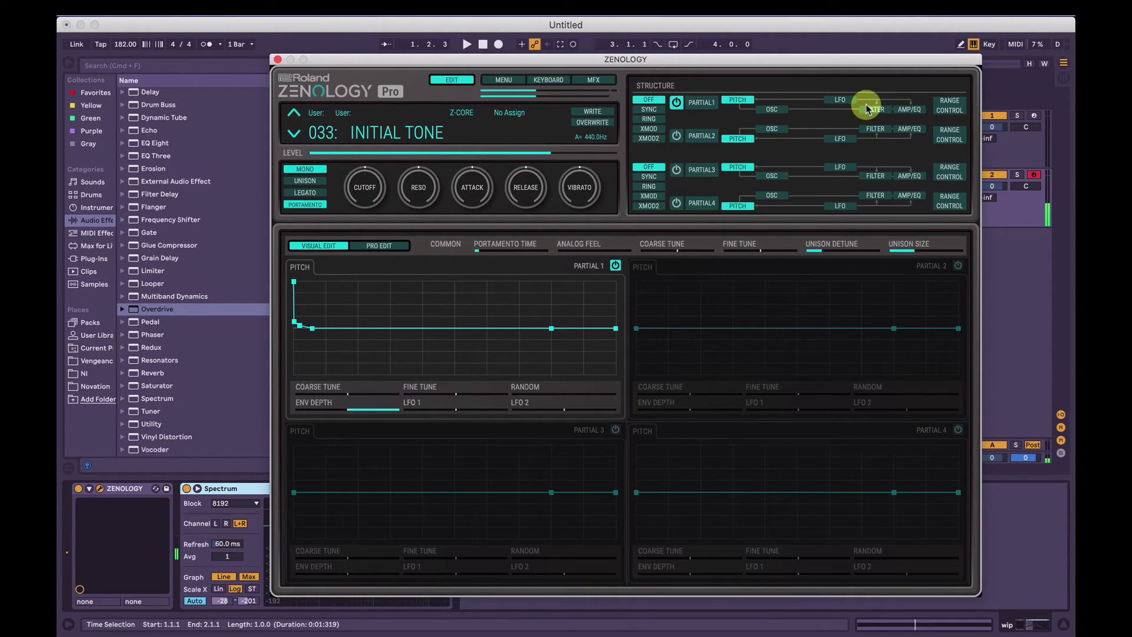
Open Partial 1's filter cutoff almost fully so the response is flat, and return to the oscillator page.
left_click(867, 109)
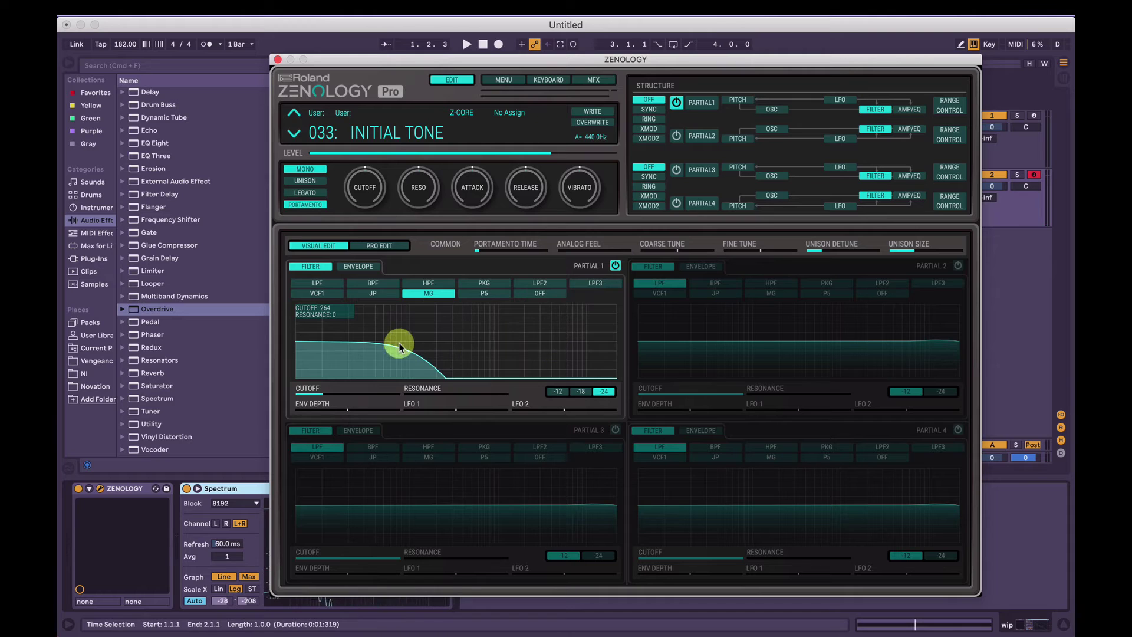
left_click_drag(400, 346, 614, 349)
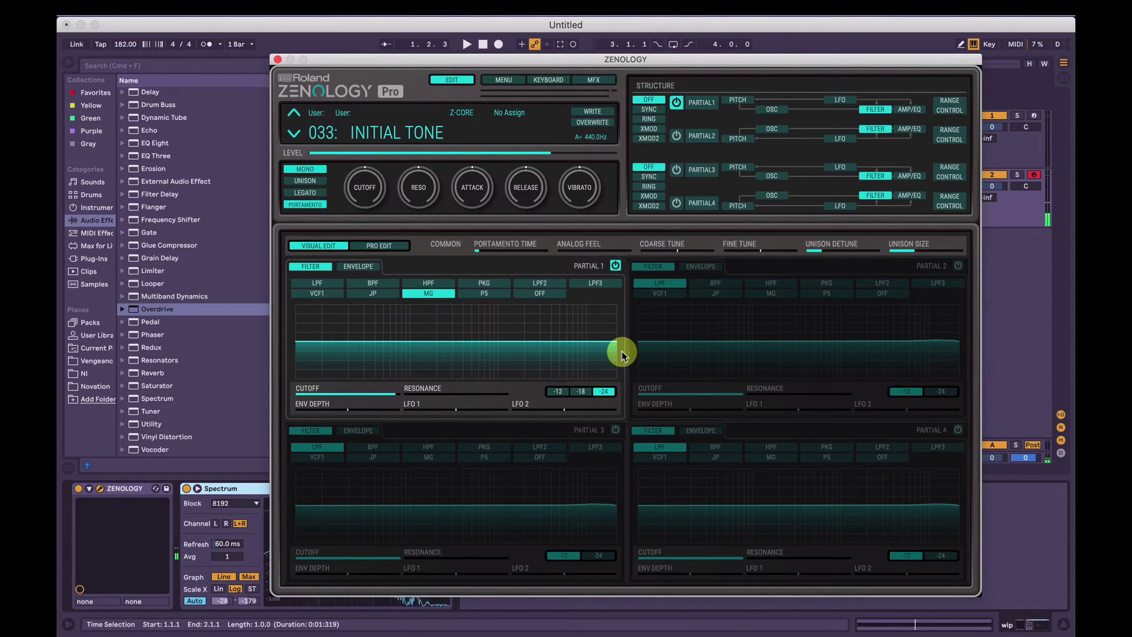
left_click(766, 110)
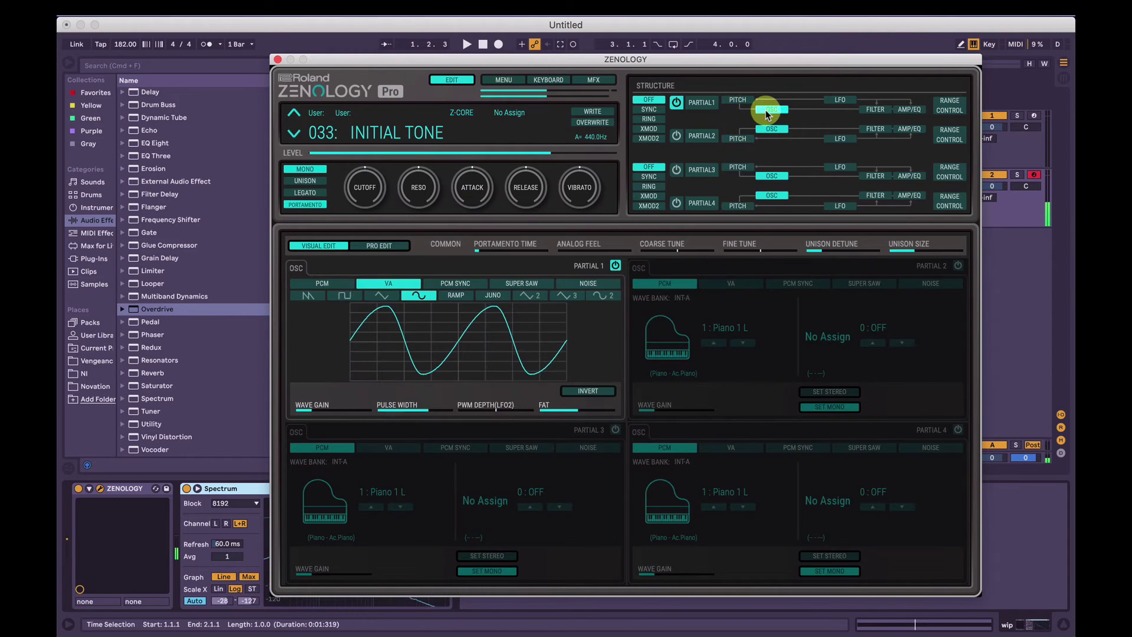
Set the first point of Partial 1's pitch envelope to T1 19 and L1 74.
left_click(744, 100)
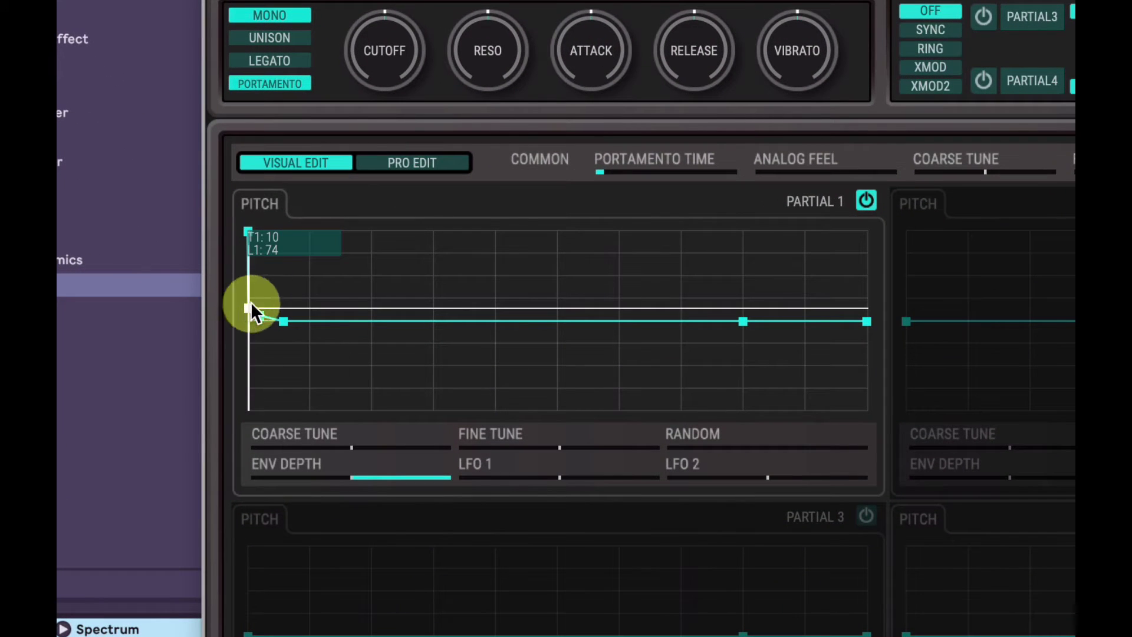
left_click_drag(250, 302, 252, 302)
left_click(251, 302)
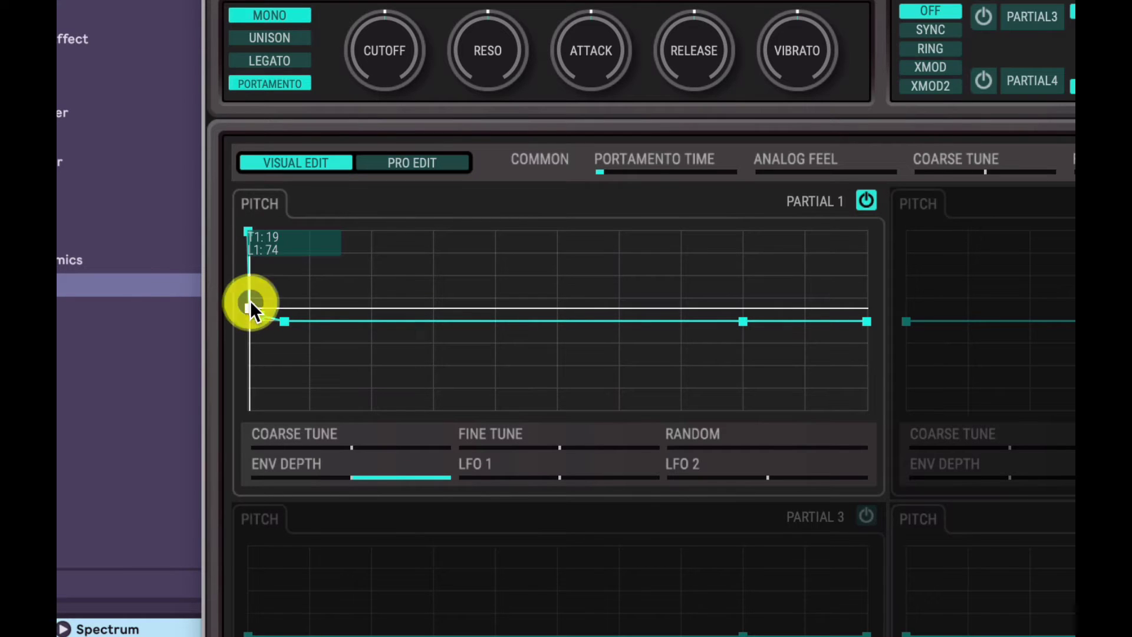
Tighten Partial 1's pitch envelope: keep the second point near the first, set T3 to about 113 with L3 0, and lower the start level to about half.
left_click_drag(263, 313, 260, 315)
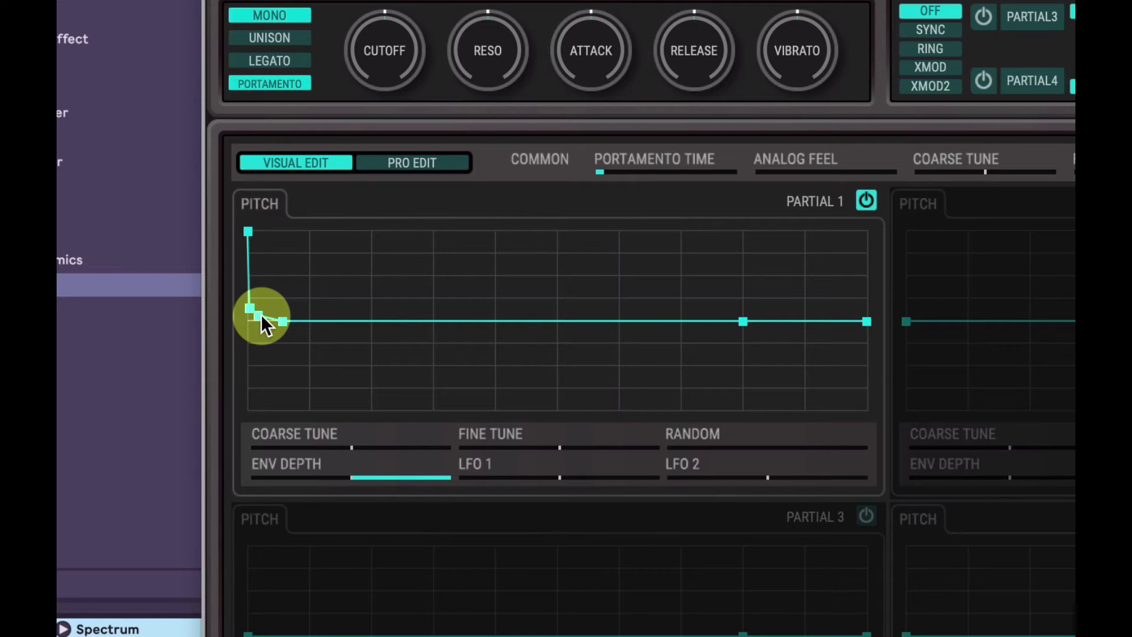
left_click_drag(262, 315, 267, 313)
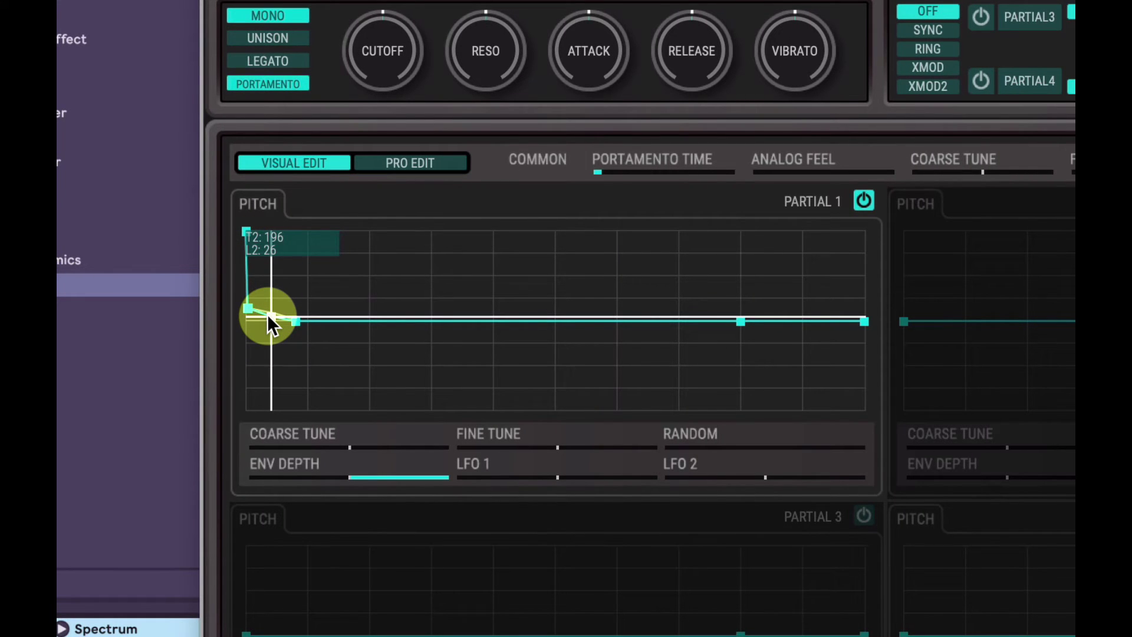
mouse_move(267, 314)
left_mouse_down()
mouse_move(253, 311)
mouse_move(271, 317)
left_mouse_up()
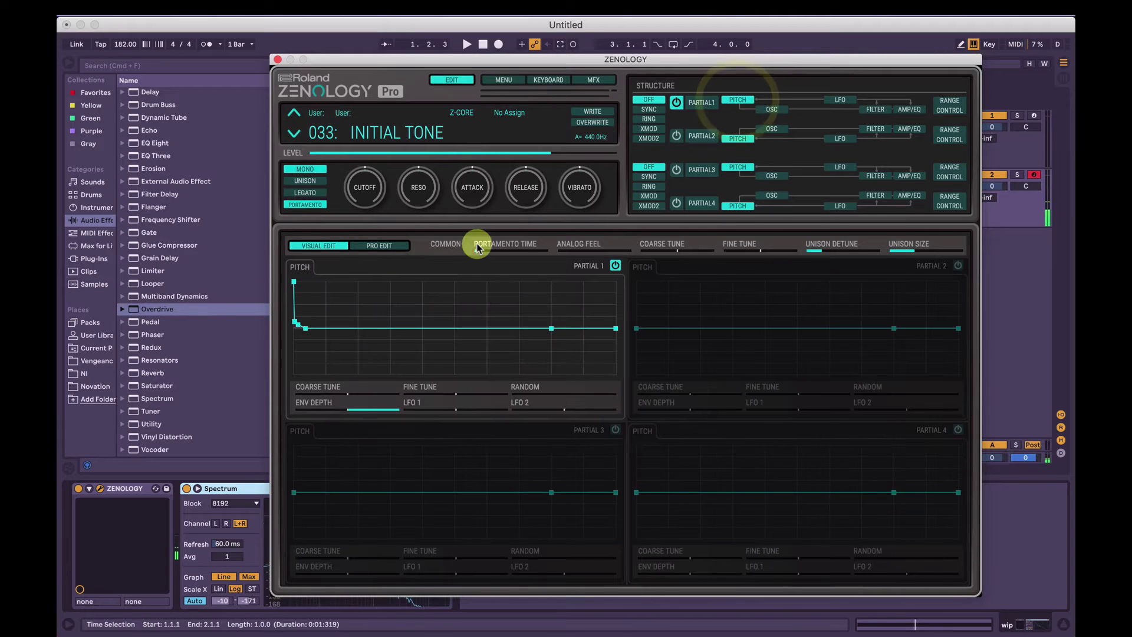
left_click_drag(229, 235, 229, 235)
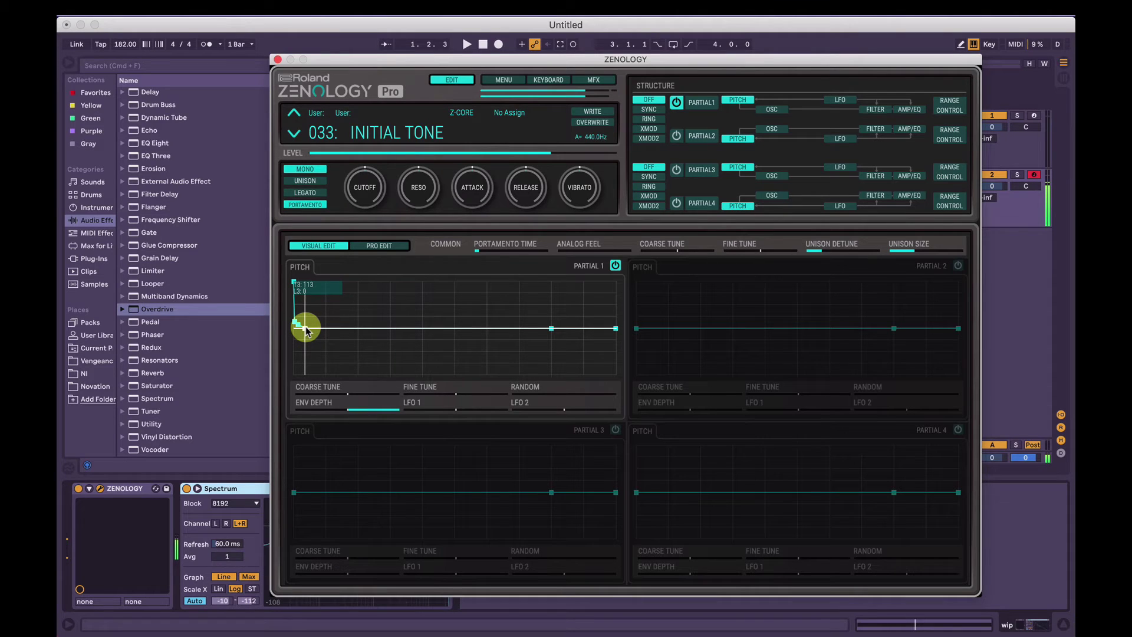
left_click_drag(306, 329, 298, 326)
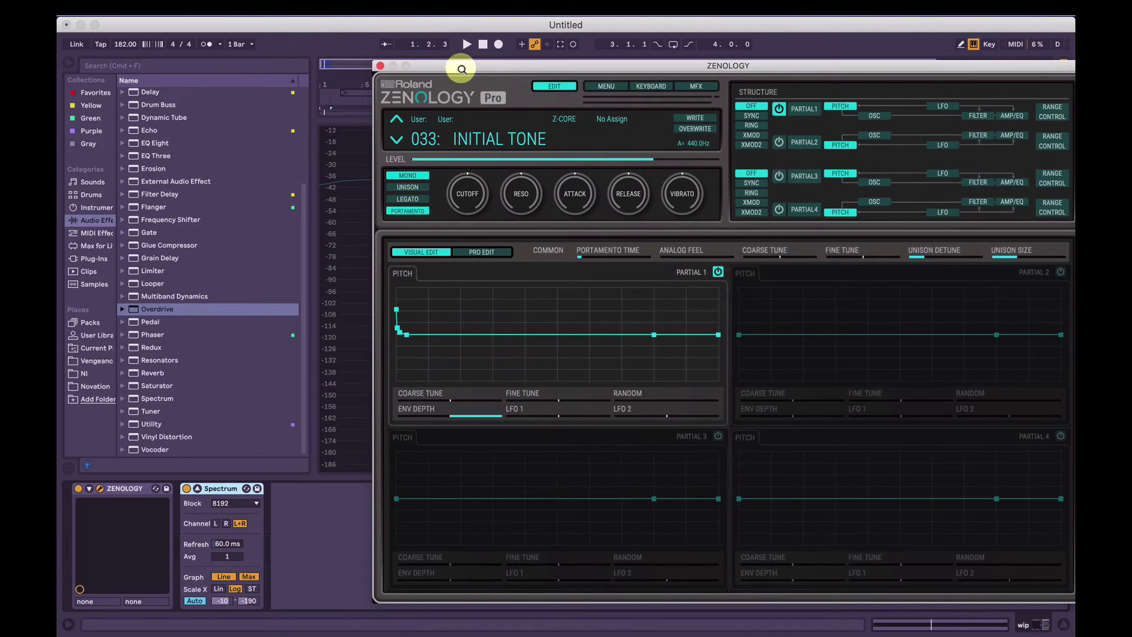
Move the high band of Partial 1's EQ from 2000 Hz to a higher frequency, return to the amp envelope and close the synth editor.
left_click_drag(362, 63, 333, 53)
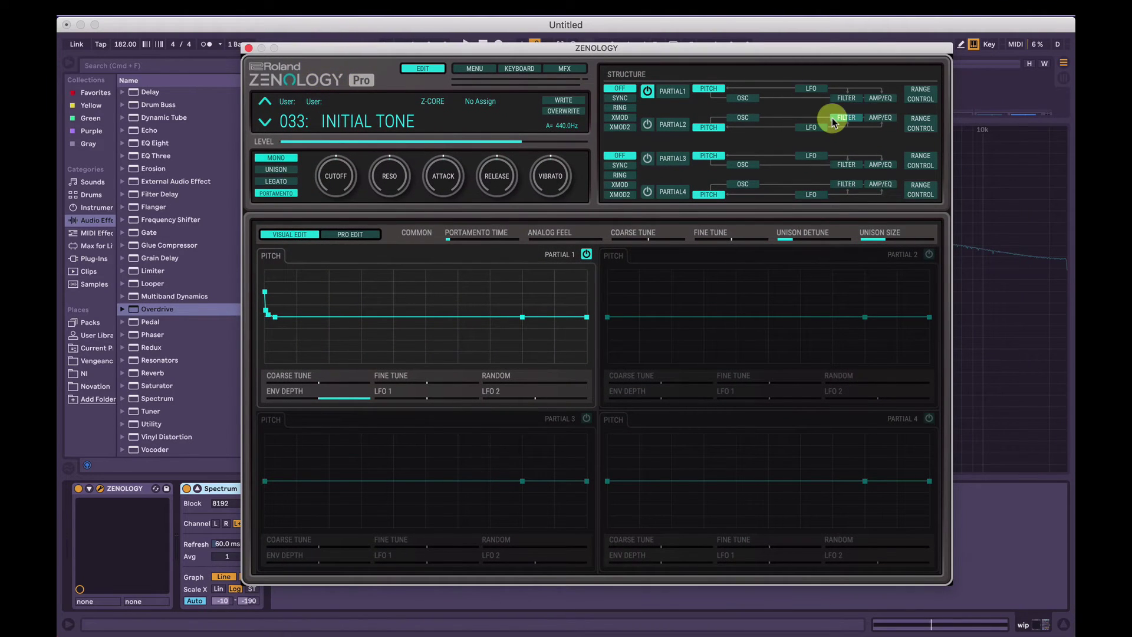
left_click(880, 98)
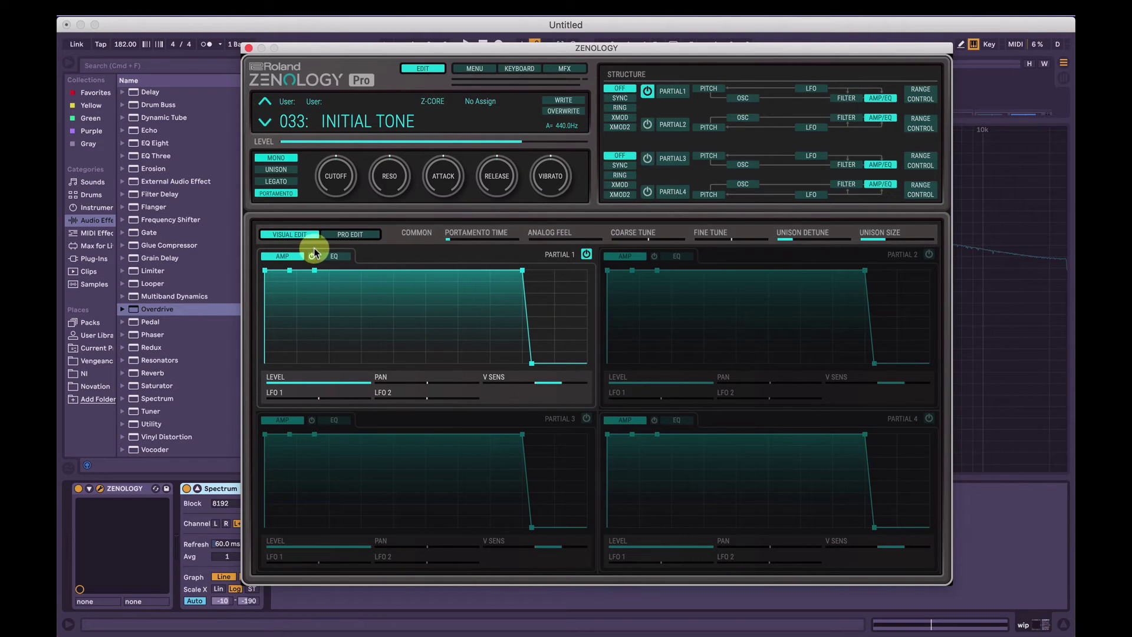
left_click(334, 256)
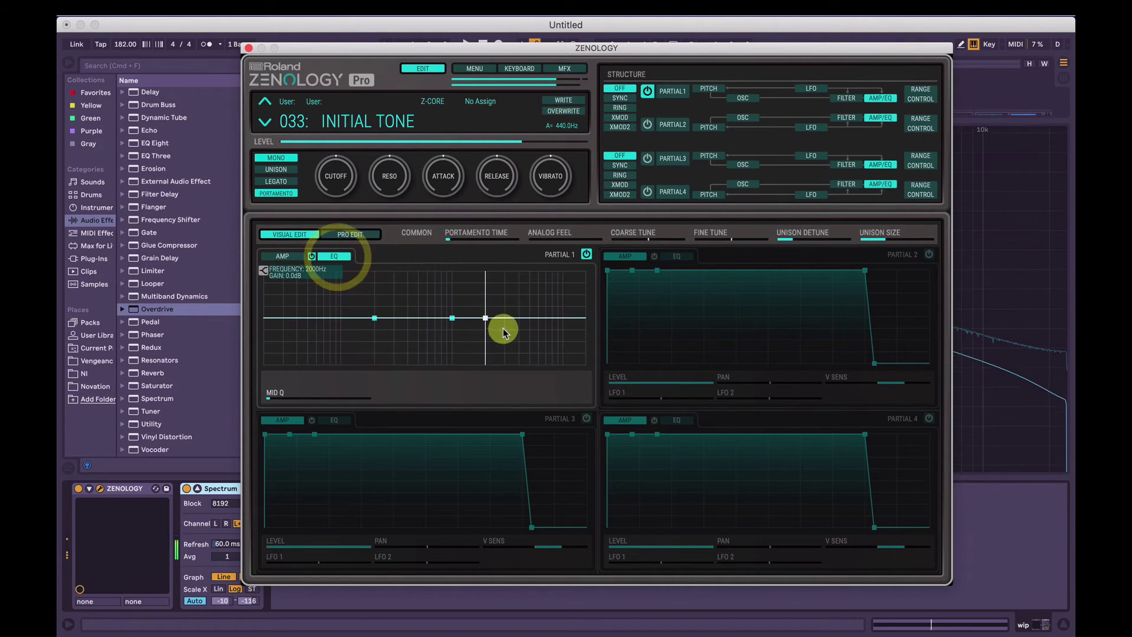
left_click_drag(484, 318, 509, 317)
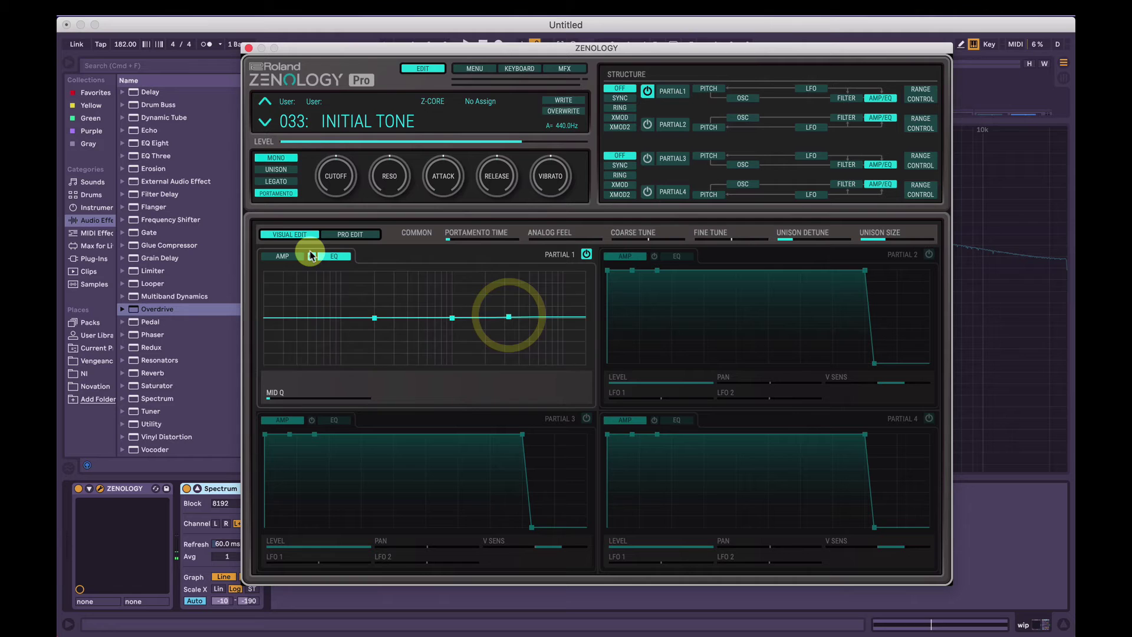
left_click(311, 256)
left_click(283, 256)
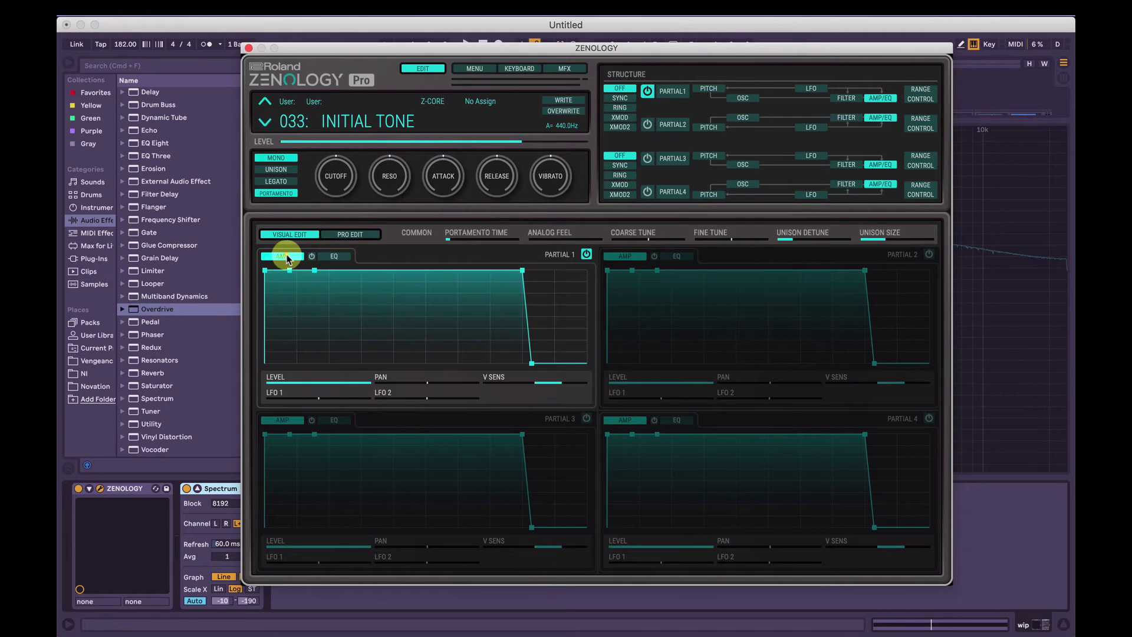
left_click(248, 48)
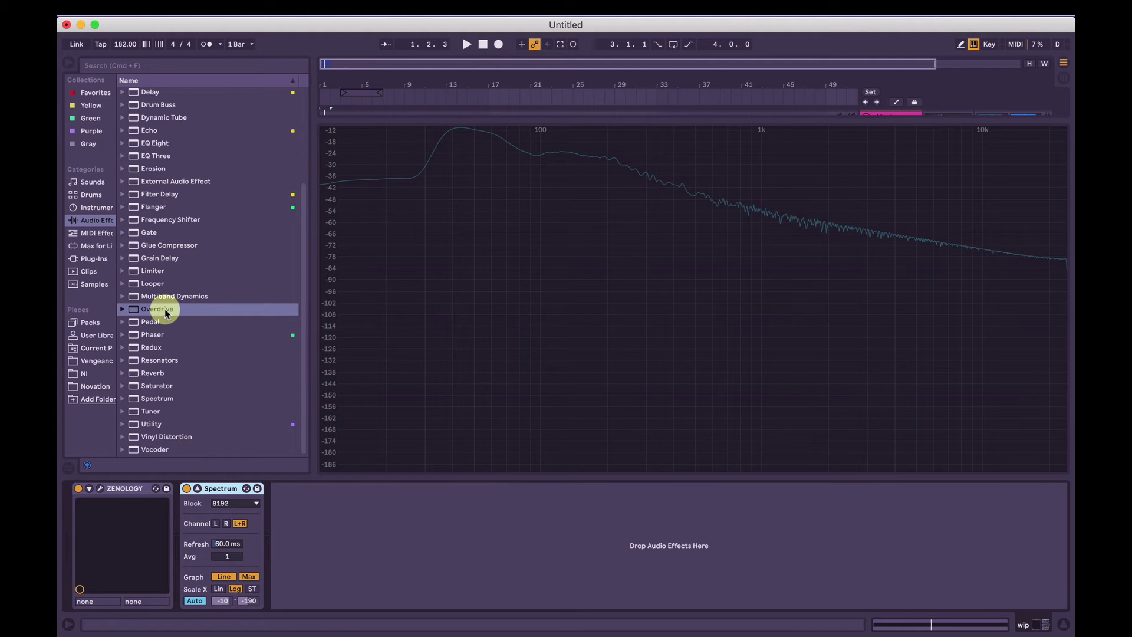
Add Overdrive after the synth with frequency 2.06 kHz, bandwidth 4.04, drive 36%, tone 12%, dynamics 6.2% and dry/wet 10%.
double_click(158, 307)
left_click_drag(212, 510, 234, 624)
mouse_move(202, 570)
left_mouse_down()
mouse_move(202, 543)
mouse_move(202, 583)
left_mouse_up()
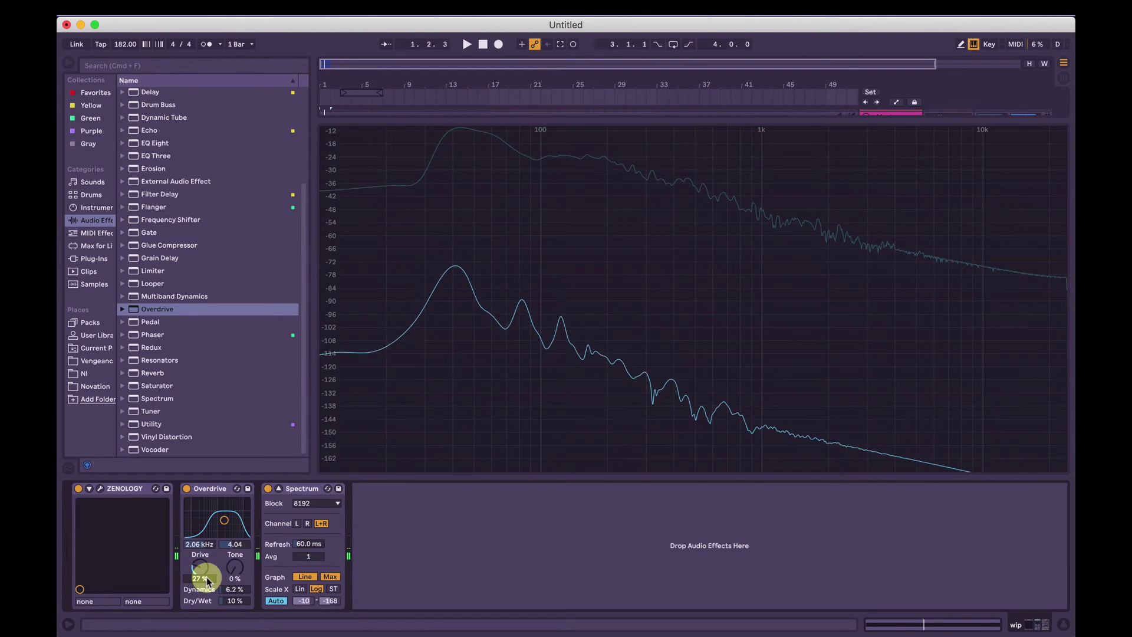
left_click_drag(206, 577, 232, 577)
left_click_drag(207, 563, 206, 601)
Compare the sound with Overdrive bypassed and active, and set its dry/wet to 19%.
left_click(187, 489)
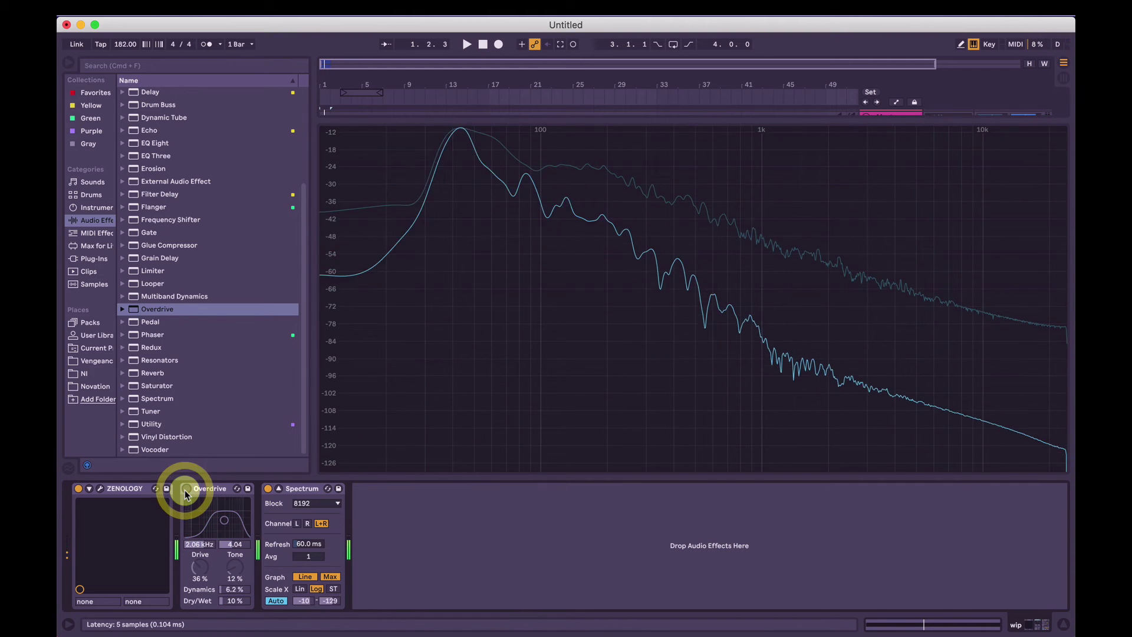
left_click(186, 488)
mouse_move(233, 601)
left_mouse_down()
mouse_move(234, 581)
mouse_move(233, 595)
left_mouse_up()
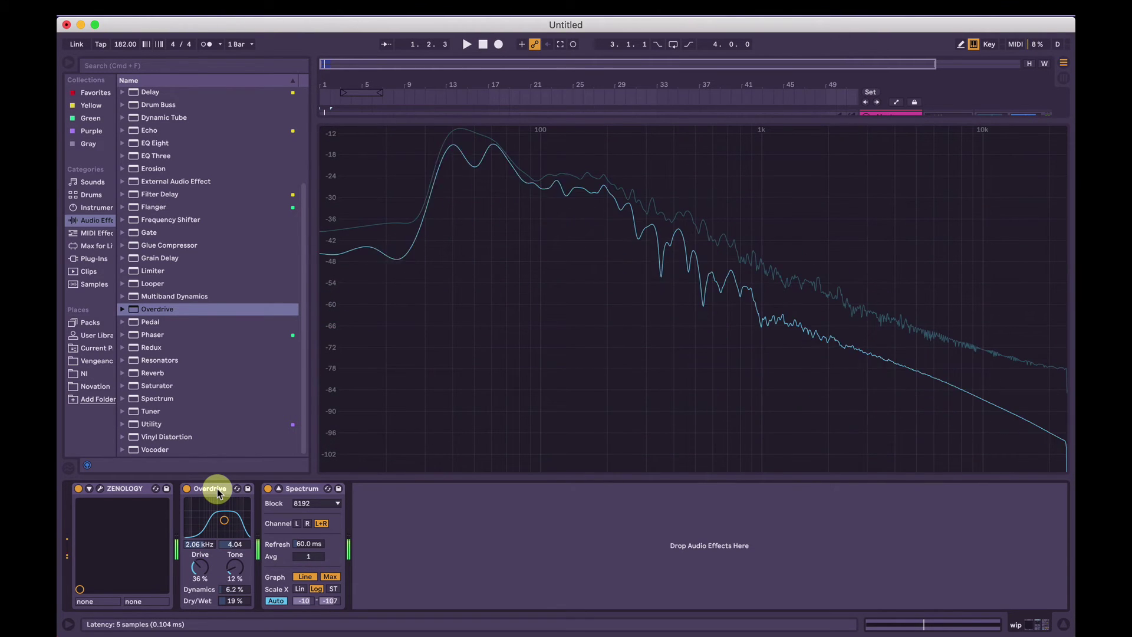
Insert the Saturator preset A Bit Warmer between Overdrive and Spectrum, and restore the arrangement view.
left_click(124, 385)
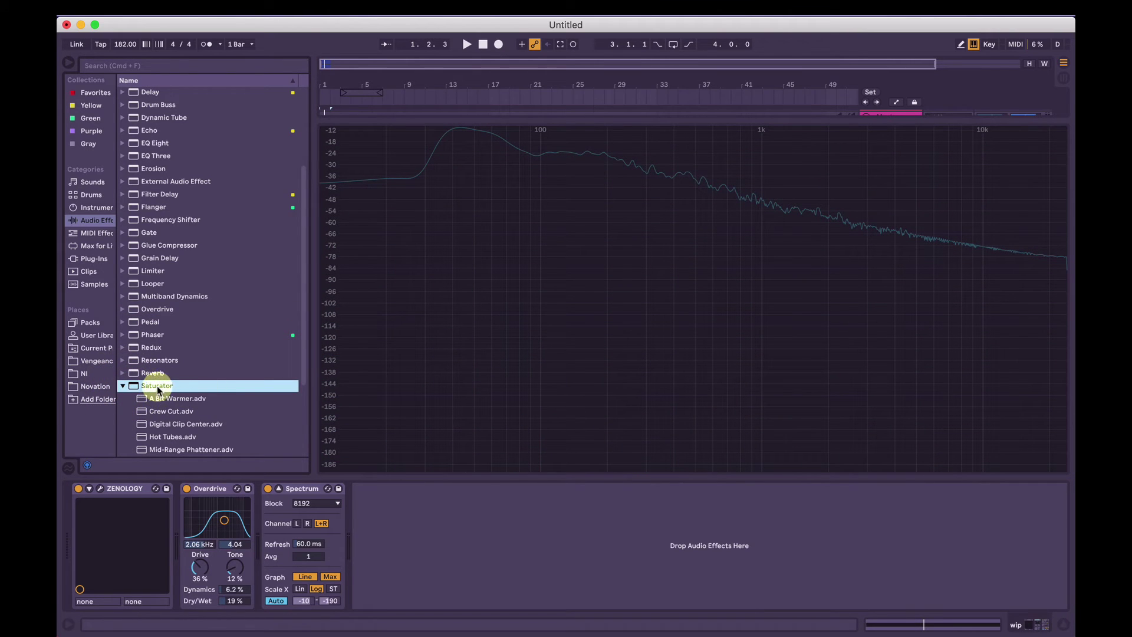
left_click_drag(158, 398, 256, 500)
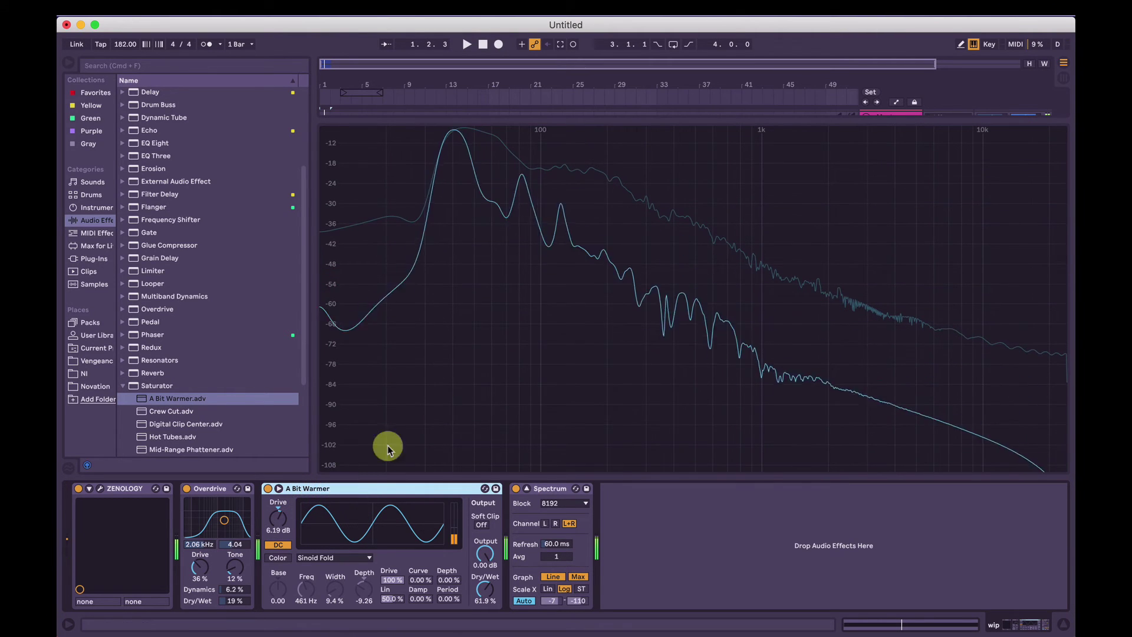
left_click(891, 182)
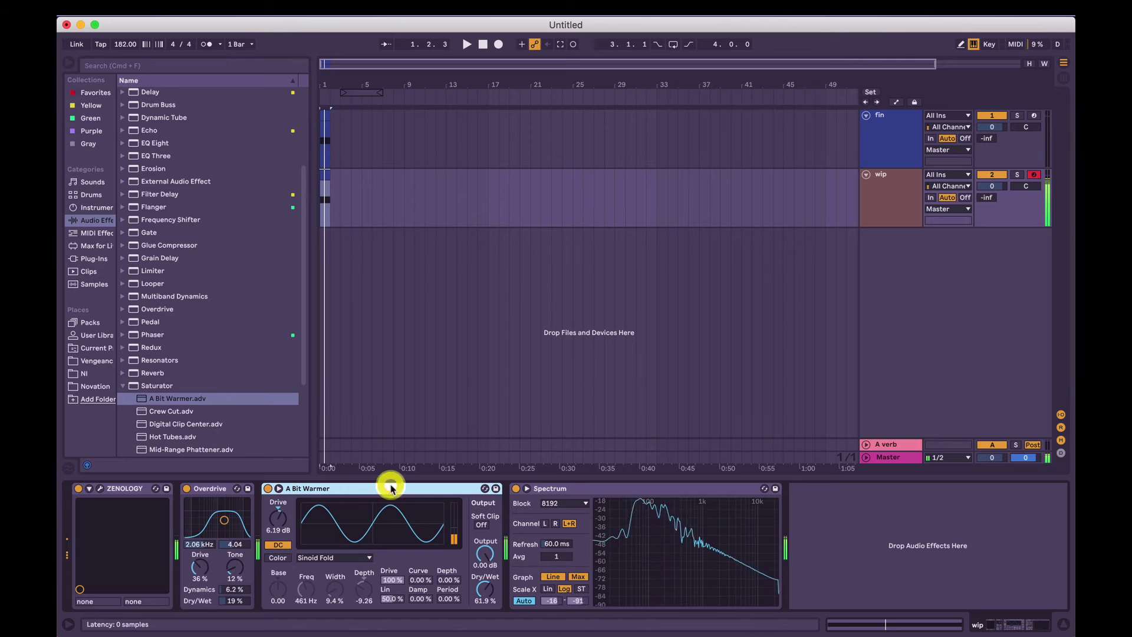
Set the saturator's curve to Medium Curve, its drive to 5.14 dB and its output to -2.29 dB.
left_click(391, 487)
left_click(340, 558)
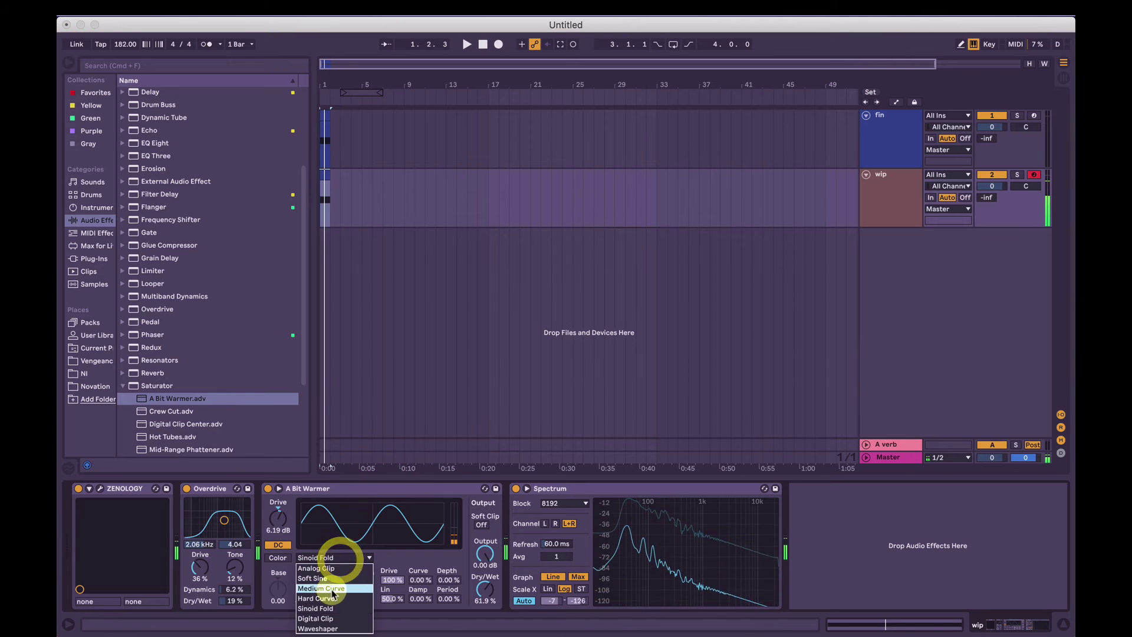
left_click(320, 588)
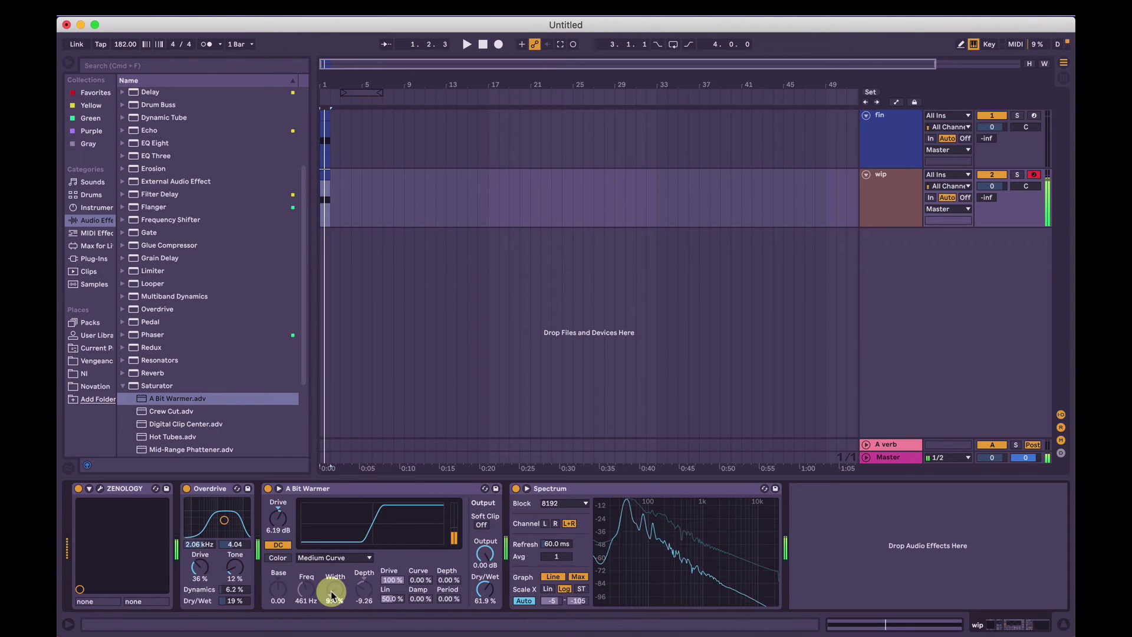
left_click(278, 519)
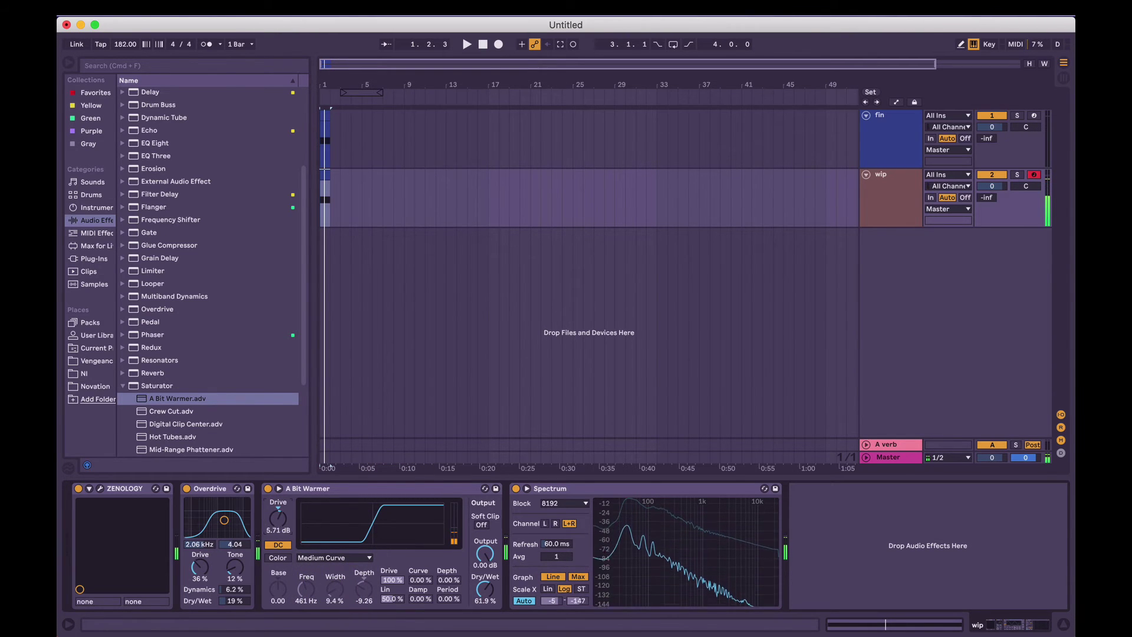
left_click(486, 553)
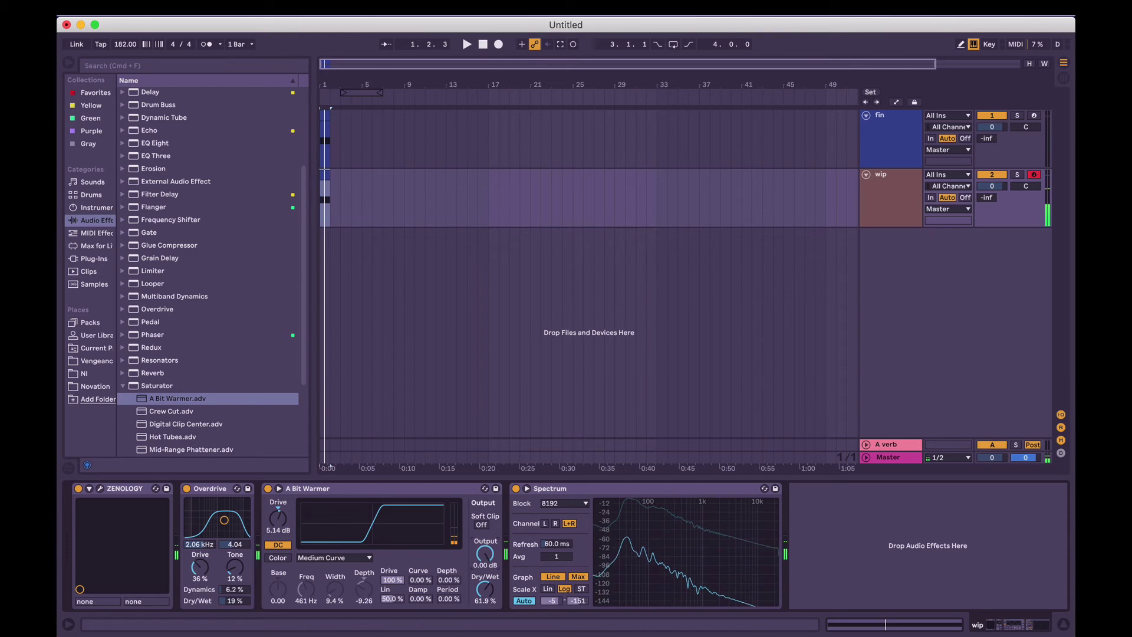
Enable the saturator's Color with base -20.6, frequency 113 Hz, width 0% and depth -2.67, and compare the sound with the device bypassed.
left_click(274, 558)
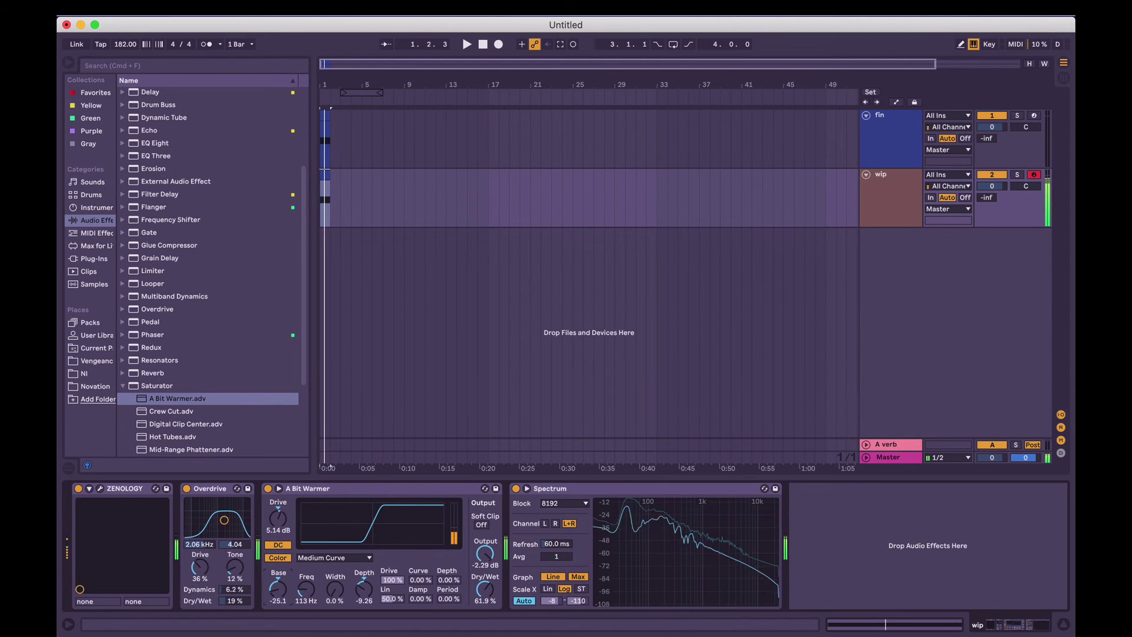
left_click_drag(337, 590, 338, 597)
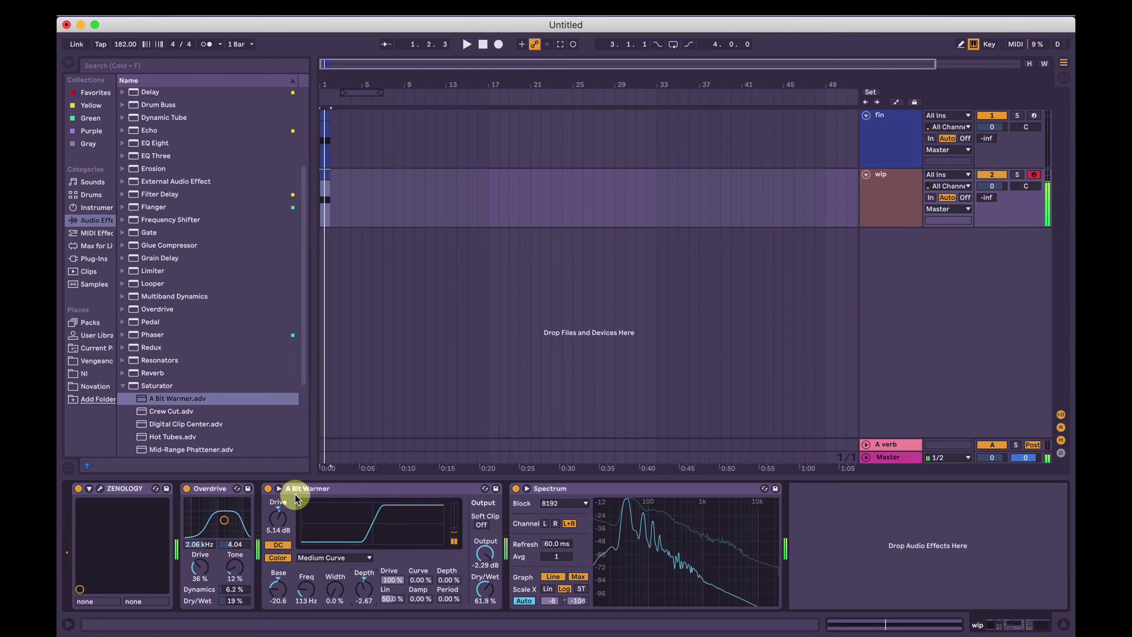
left_click(267, 489)
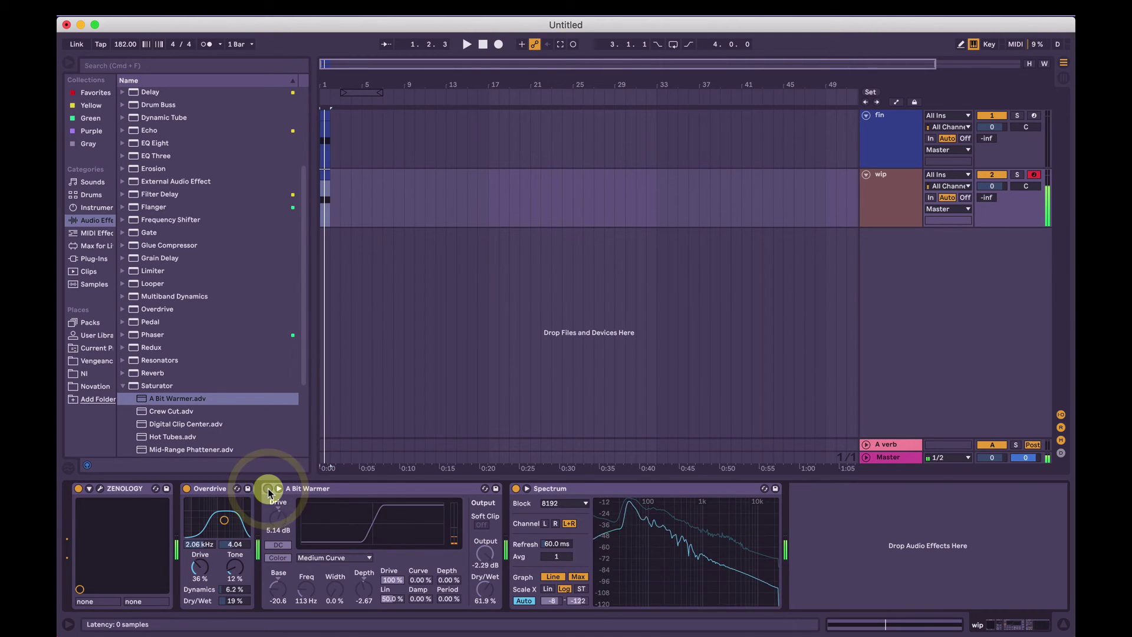
left_click(268, 489)
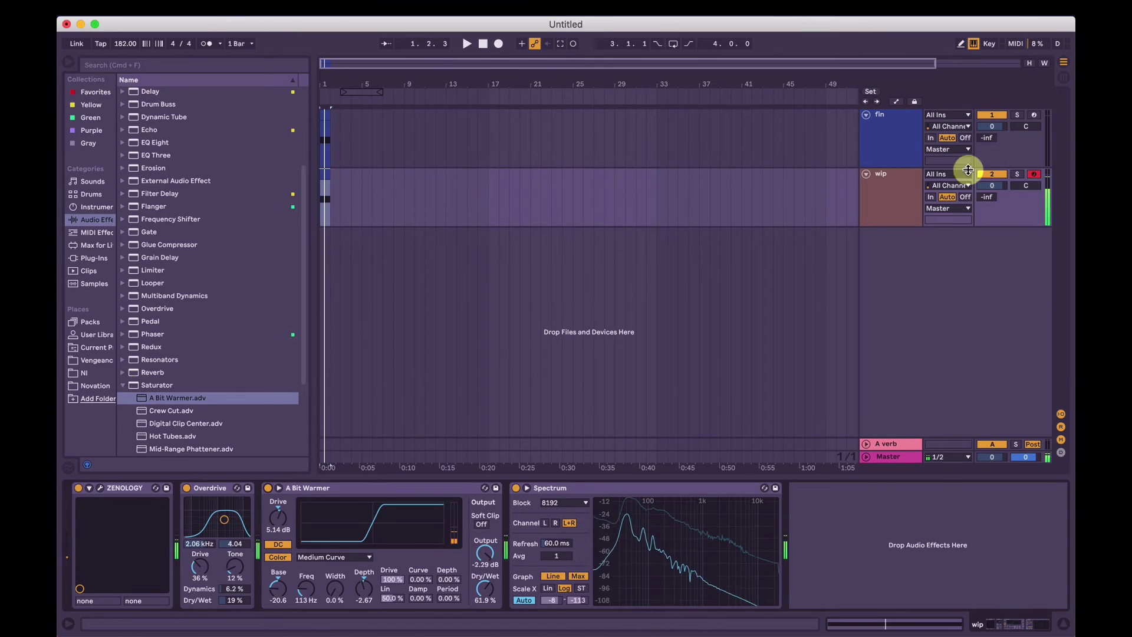
Insert Multiband Dynamics between the saturator and Spectrum, solo its low band and set the low split frequency to 68.6 Hz.
left_click(124, 387)
left_click_drag(157, 296, 514, 506)
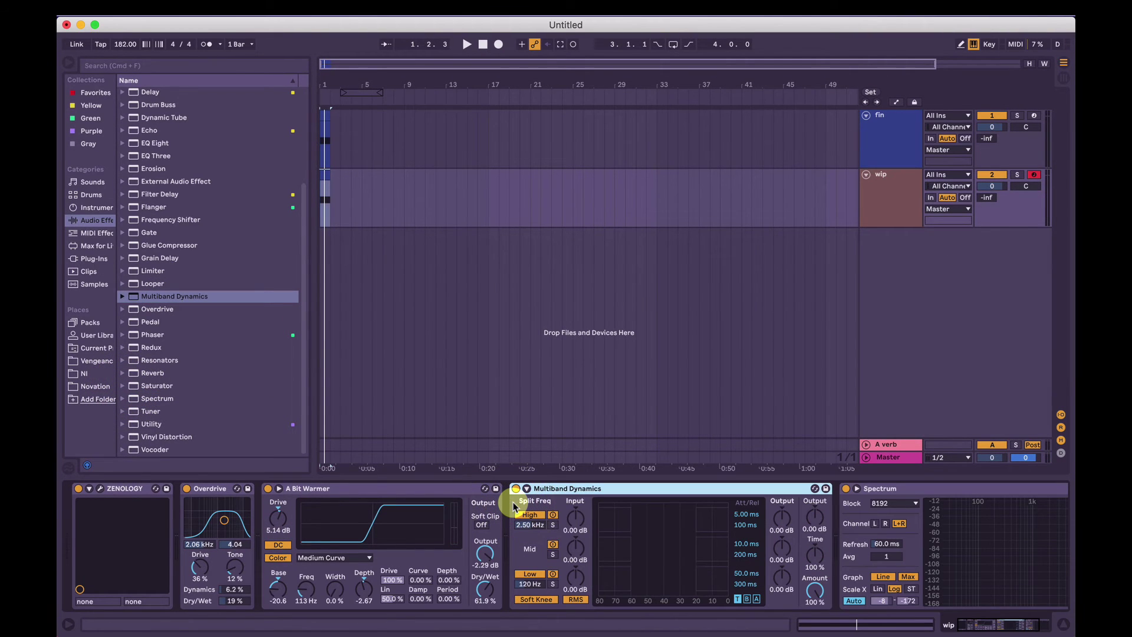
left_click(551, 583)
left_click_drag(537, 584, 537, 604)
left_click(893, 193)
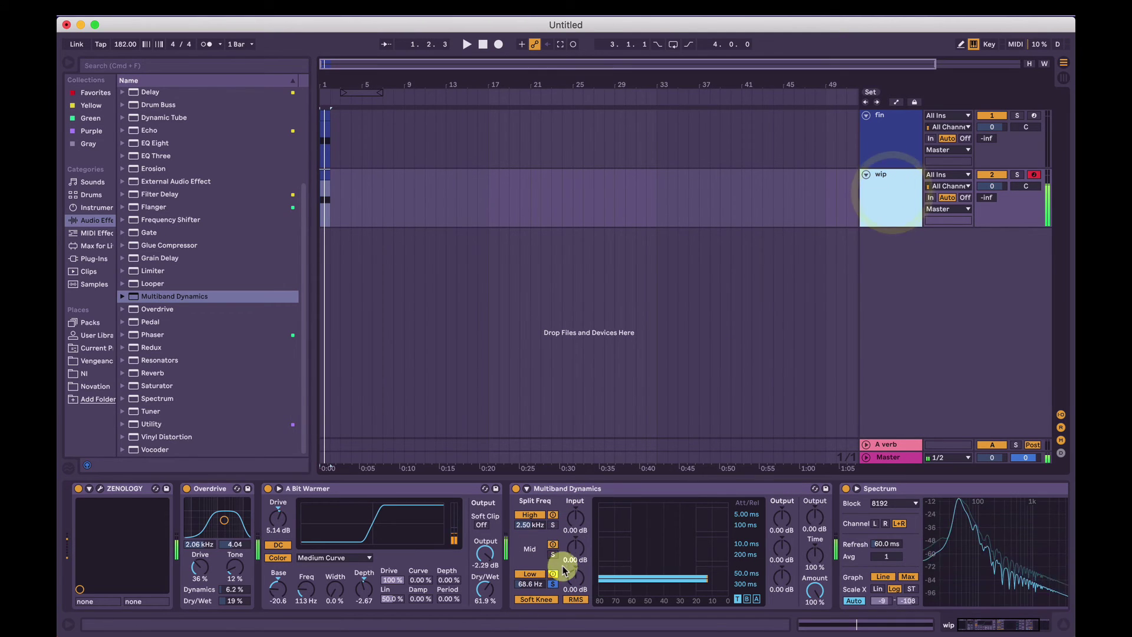
left_click(536, 585)
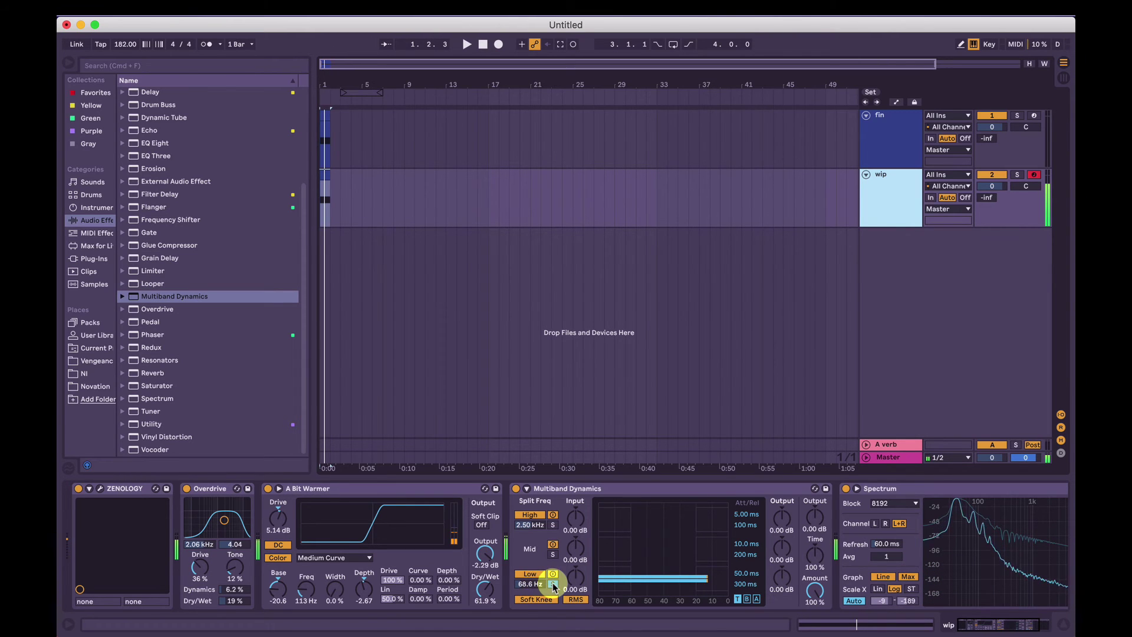
Solo the high band of Multiband Dynamics instead of the low band and set the high split frequency to 1.94 kHz.
left_click(552, 585)
left_click(553, 524)
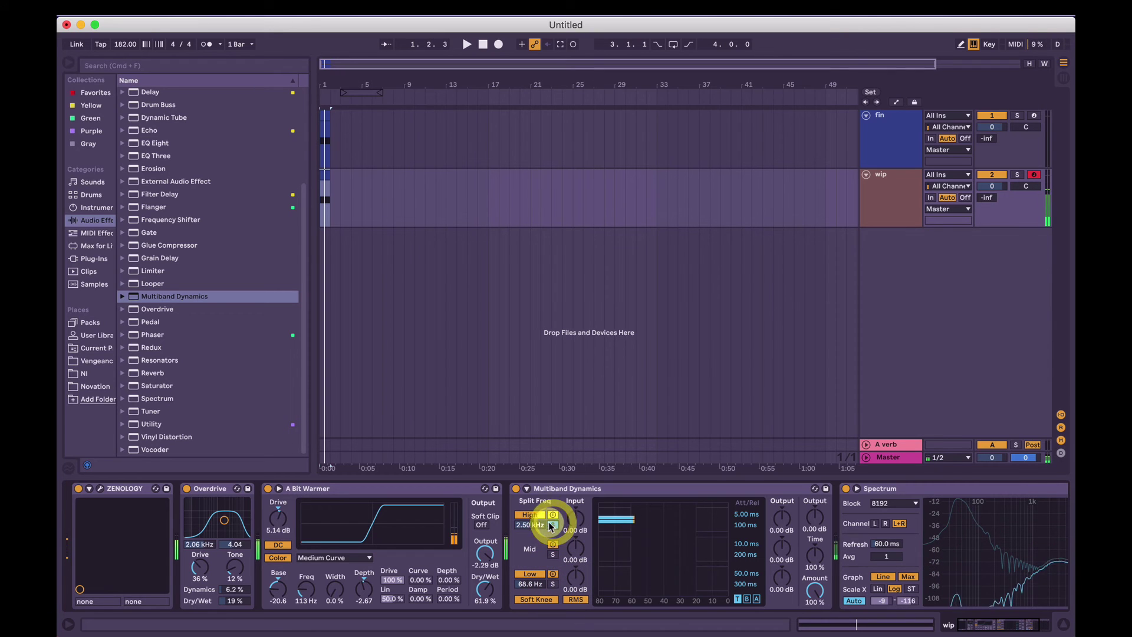
left_click_drag(532, 525, 532, 535)
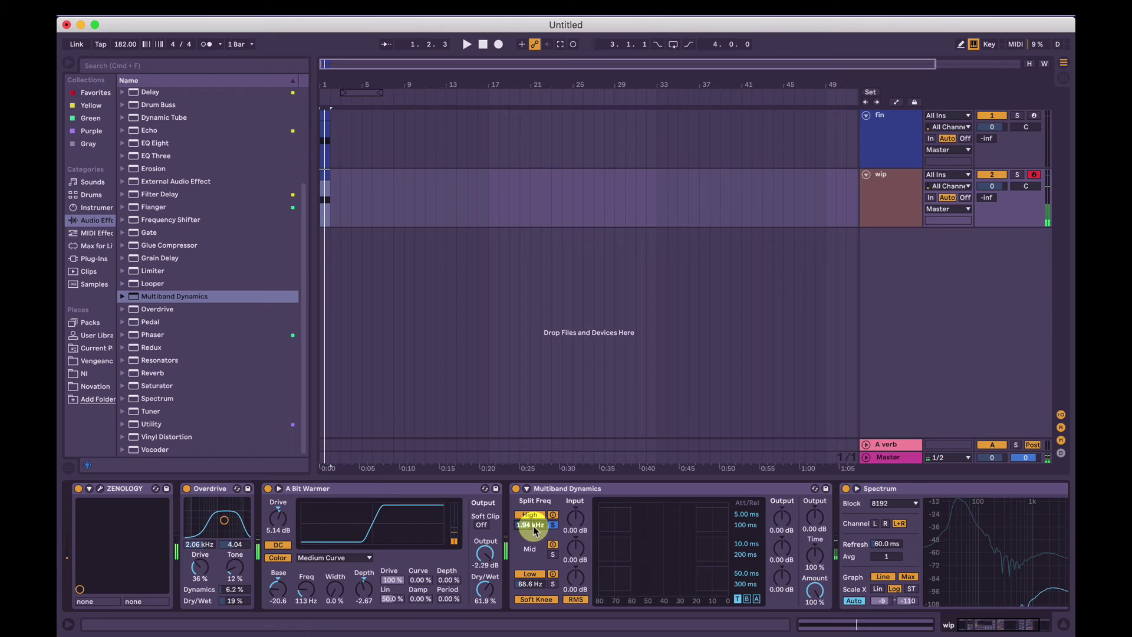
Set the soloed high band's input to 8.70 dB, lower its upper threshold, and set its attack to 0.10 ms and output to -0.10 dB.
left_click_drag(576, 518, 576, 501)
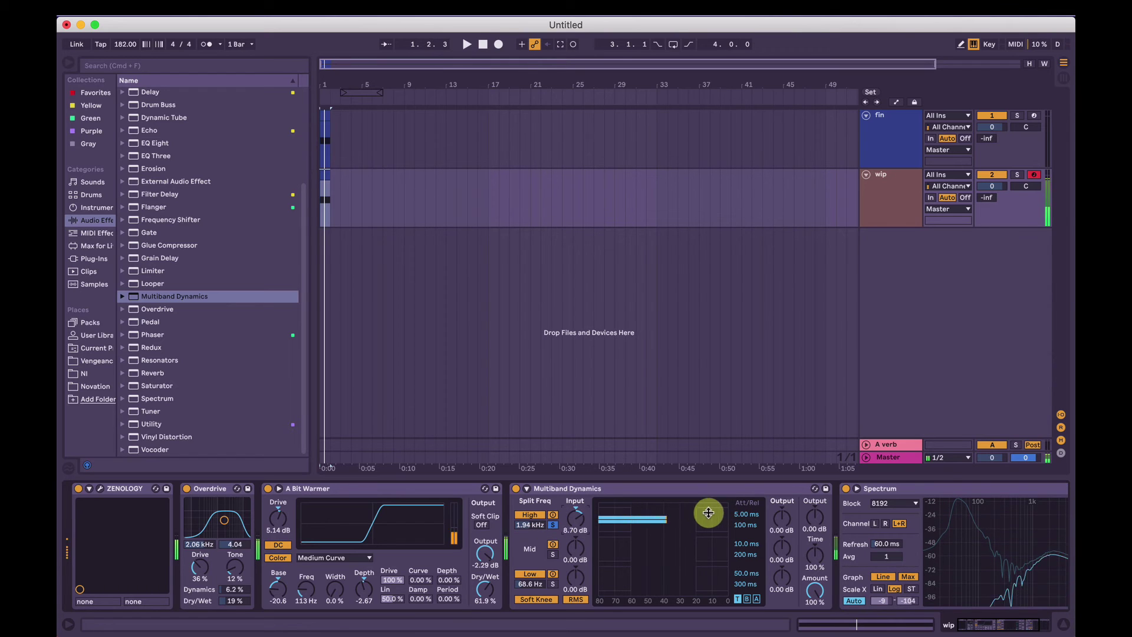
left_click_drag(696, 517, 671, 517)
left_click_drag(746, 511, 747, 554)
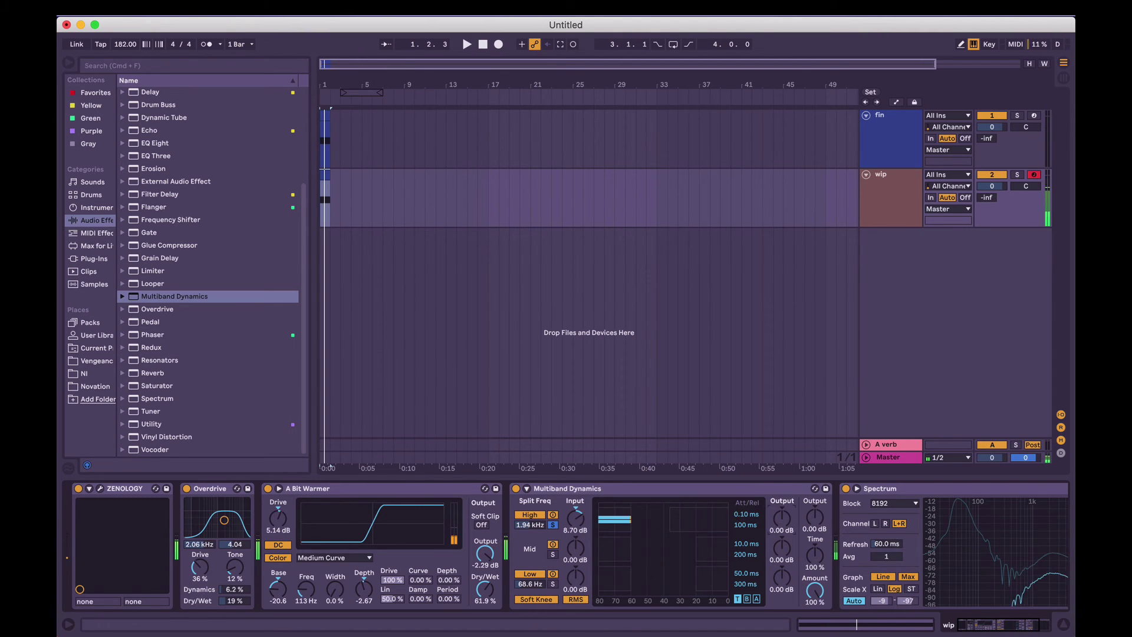
left_click_drag(780, 515, 779, 517)
Solo the mid band of Multiband Dynamics instead of the high band, set its input to -2.40 dB, and end the solo.
left_click(553, 523)
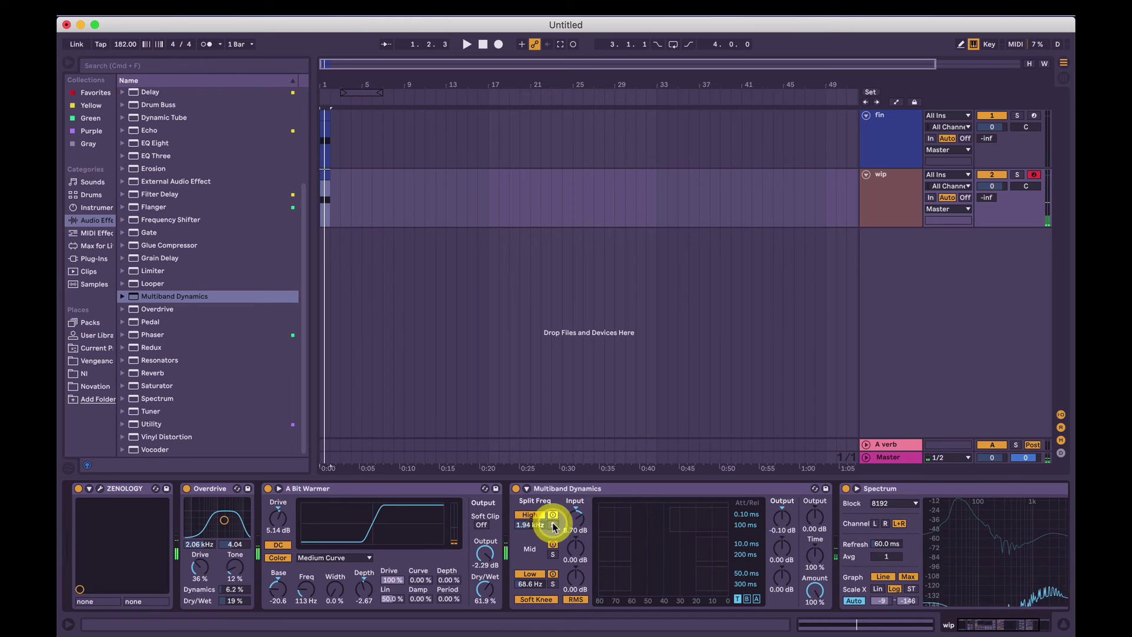
left_click(553, 555)
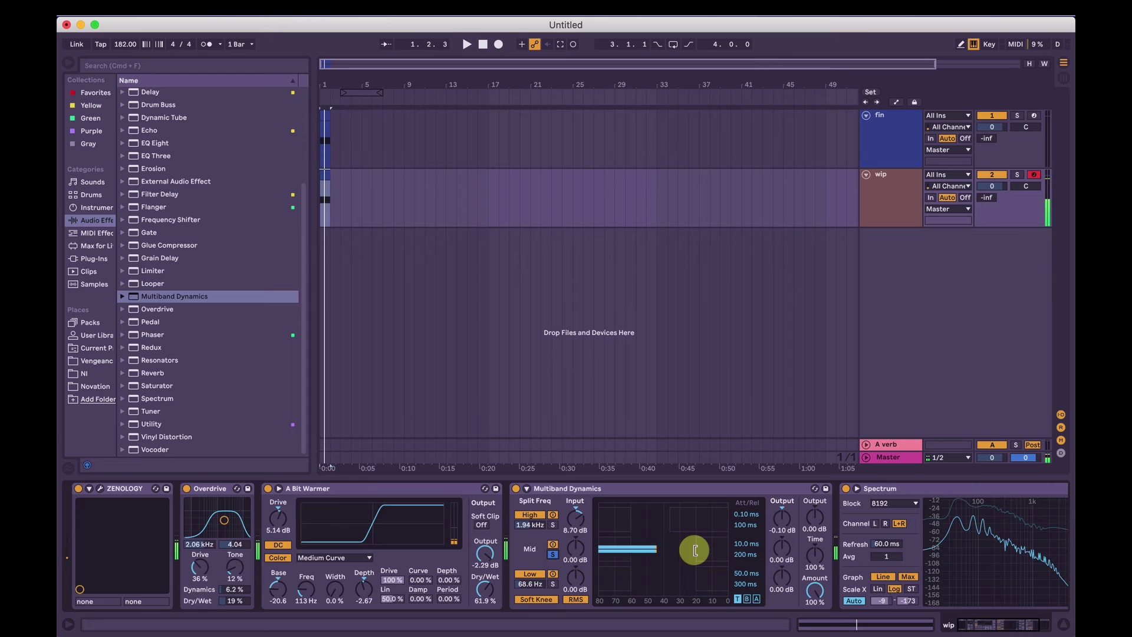
left_click_drag(566, 543, 566, 549)
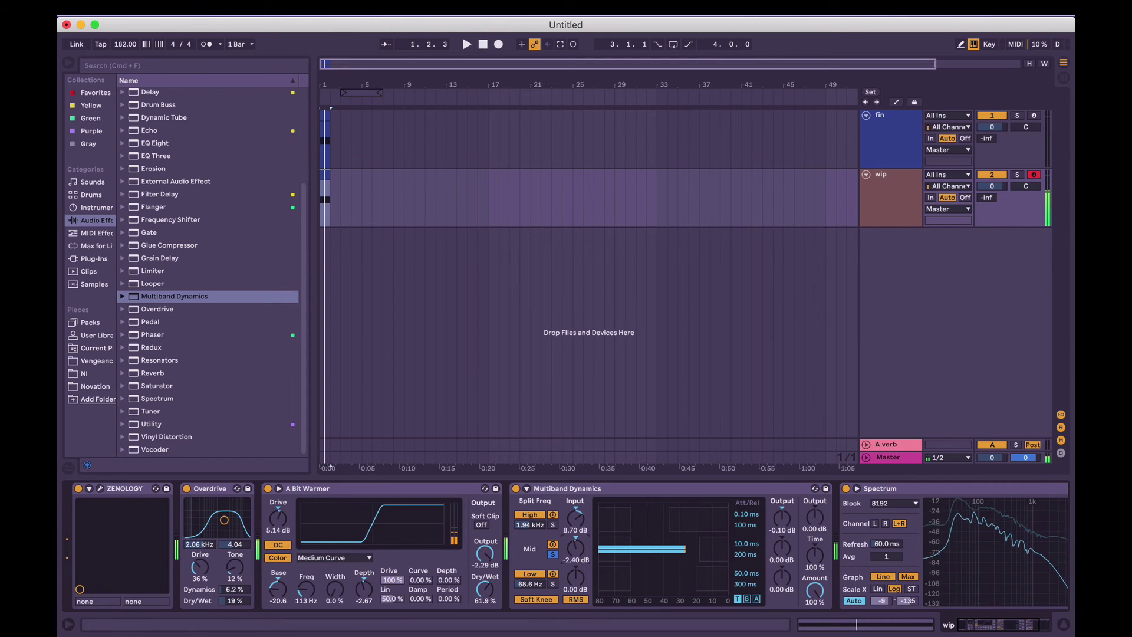
left_click(577, 518)
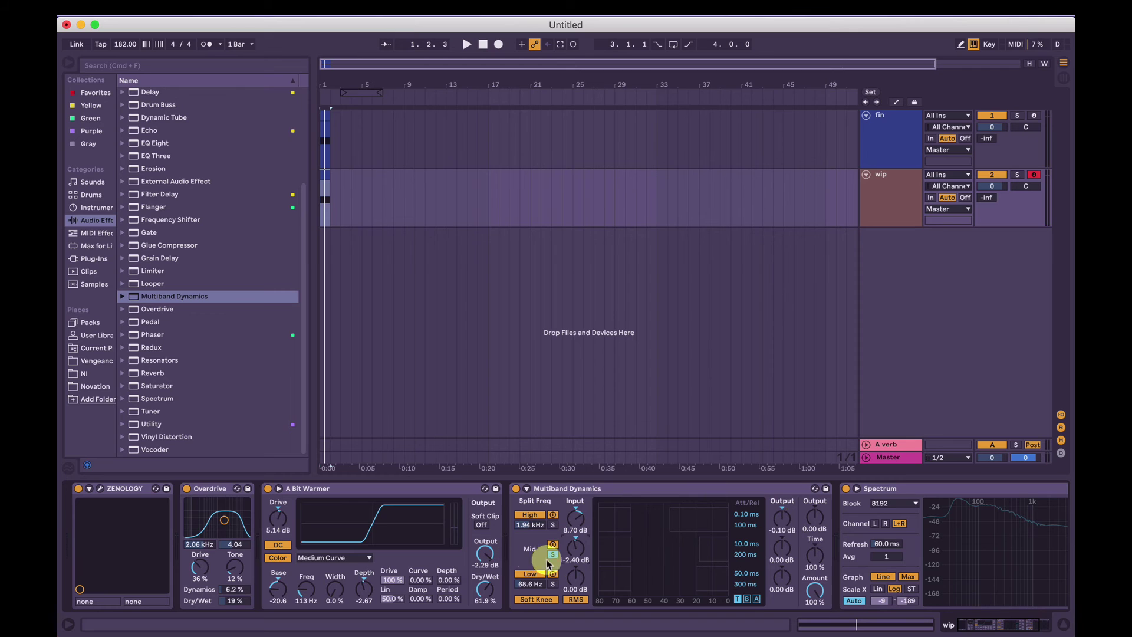
left_click(554, 554)
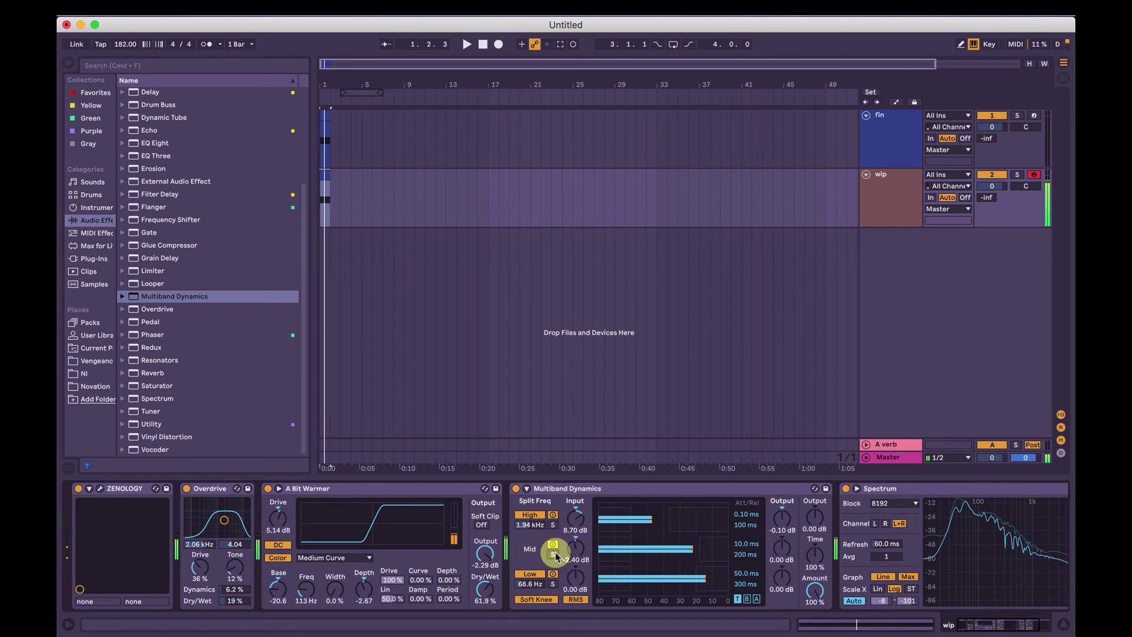
Compare the sound with Multiband Dynamics bypassed, and set its high-band output to -5.90 dB and mid-band output to -1.20 dB.
left_click(516, 489)
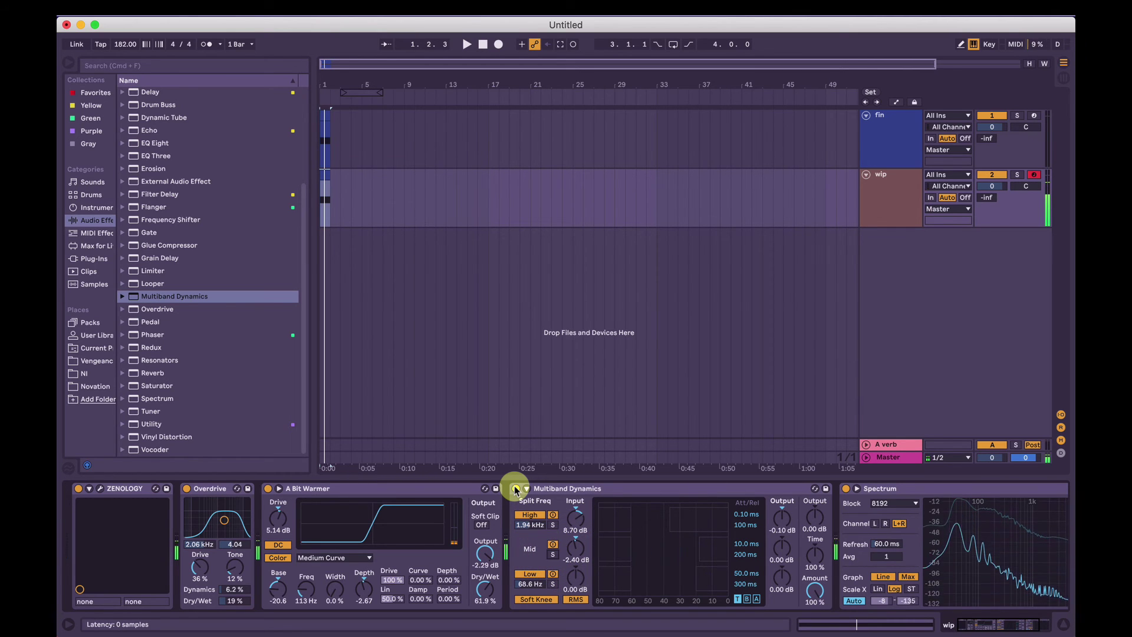
left_click(516, 489)
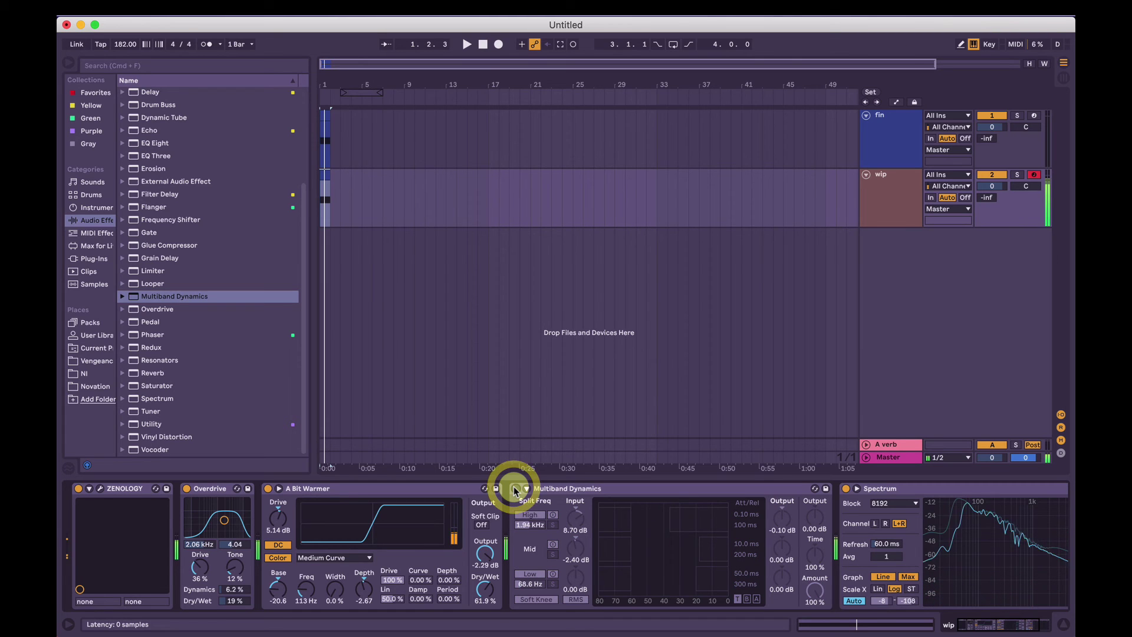
left_click(516, 488)
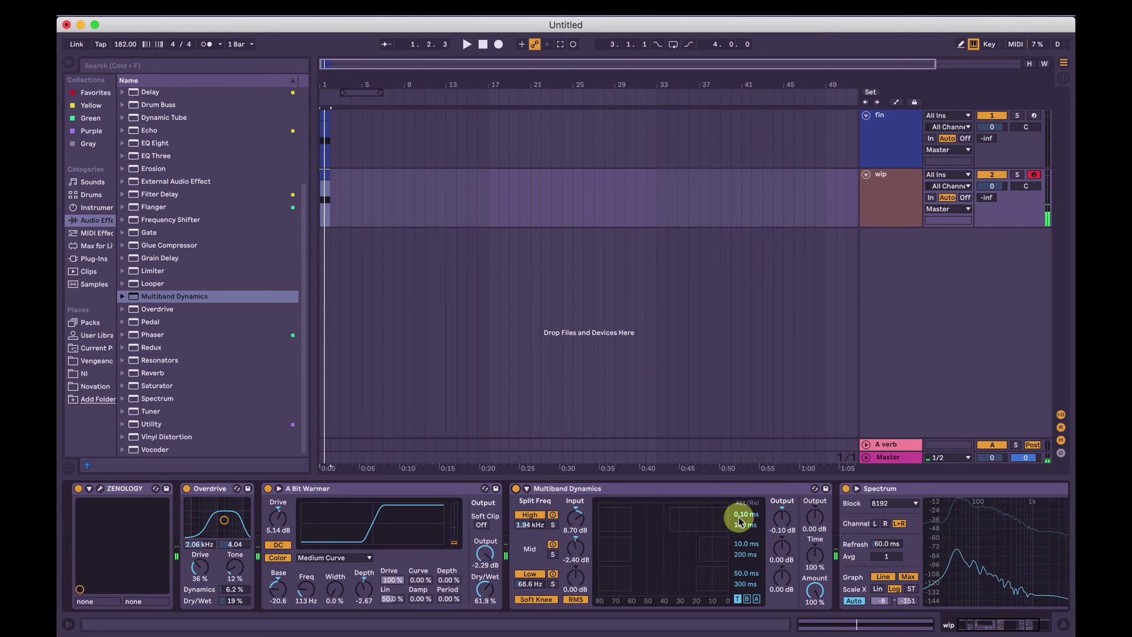
left_click_drag(791, 518, 791, 543)
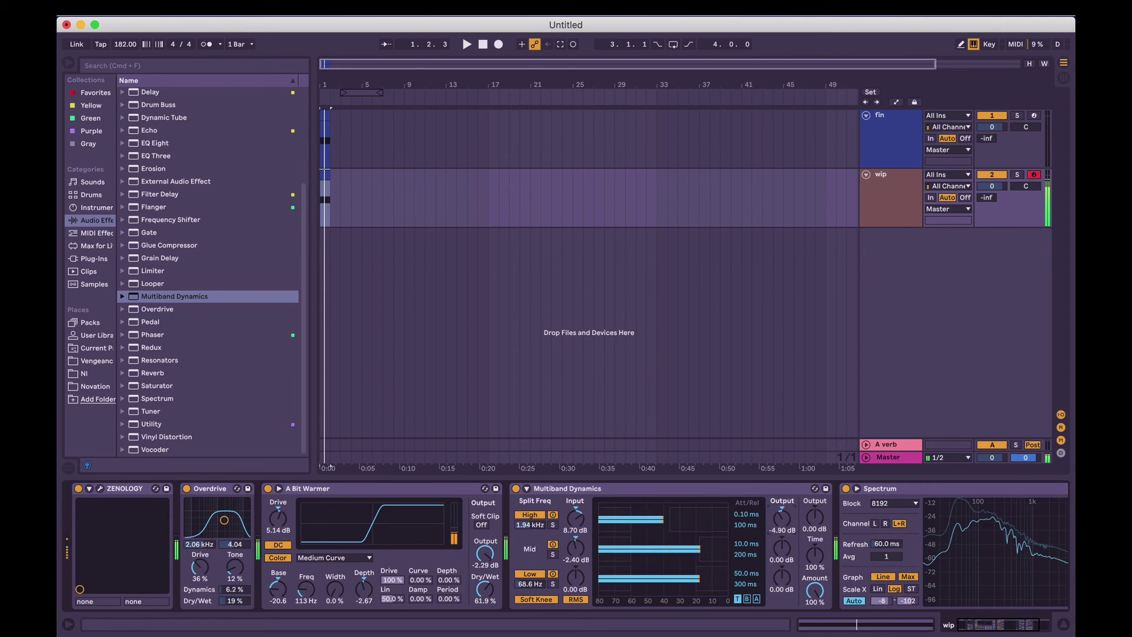
left_click_drag(782, 548, 781, 551)
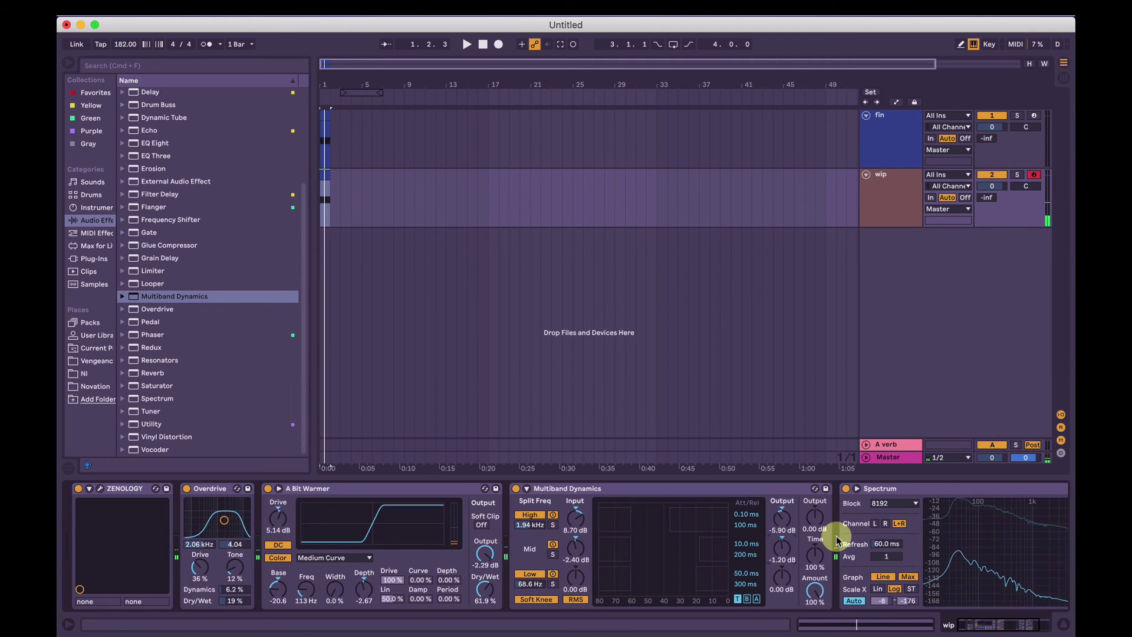
left_click_drag(816, 518, 815, 530)
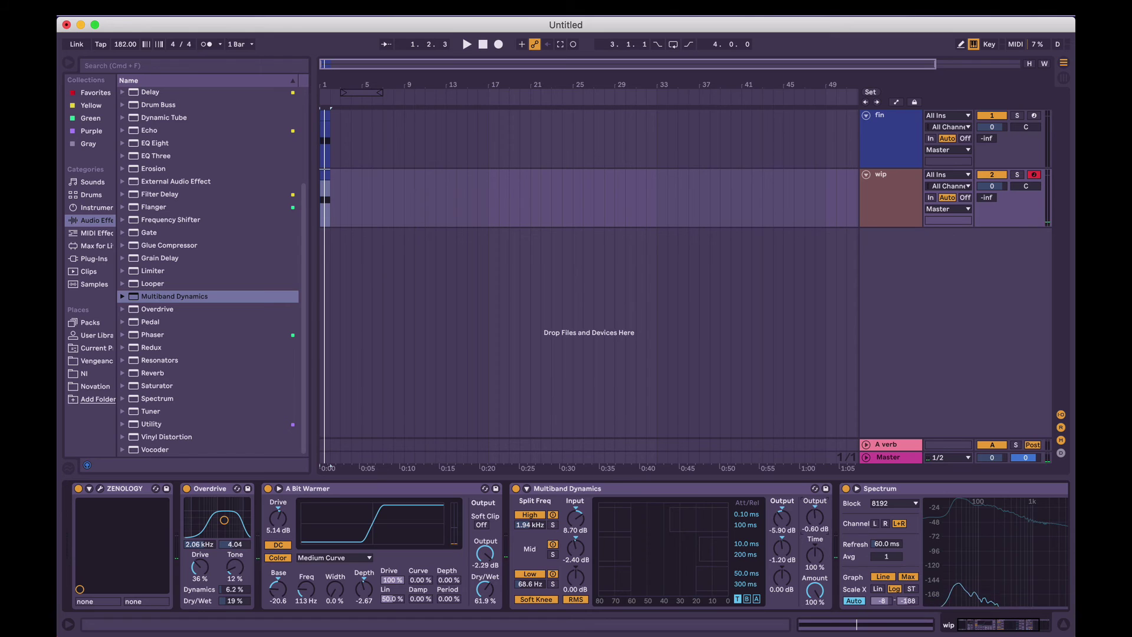
double_click(815, 508)
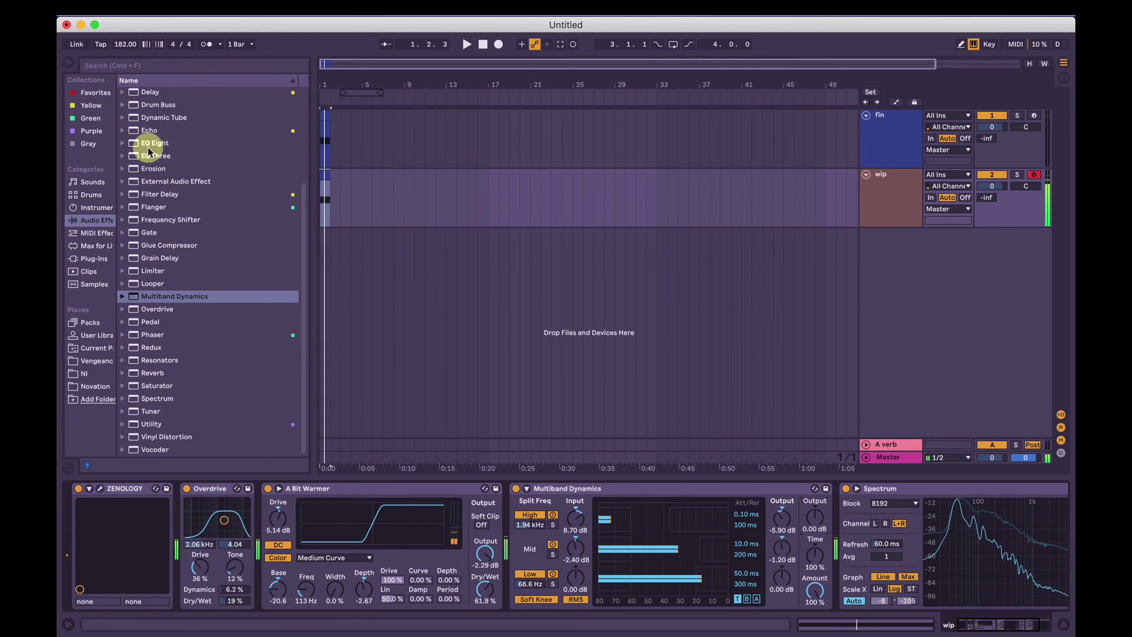
Insert EQ Eight after Multiband Dynamics and keep only band 4's high shelf active at 1000 Hz and -14.8 dB.
left_click_drag(148, 143, 834, 513)
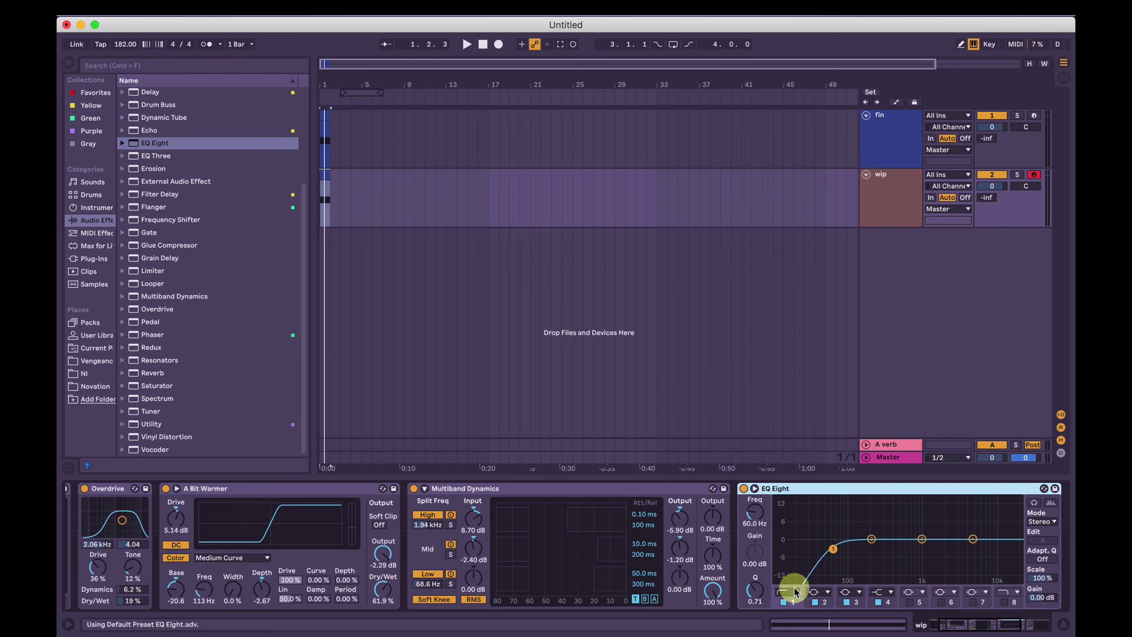
left_click(783, 602)
left_click(816, 602)
left_click(848, 602)
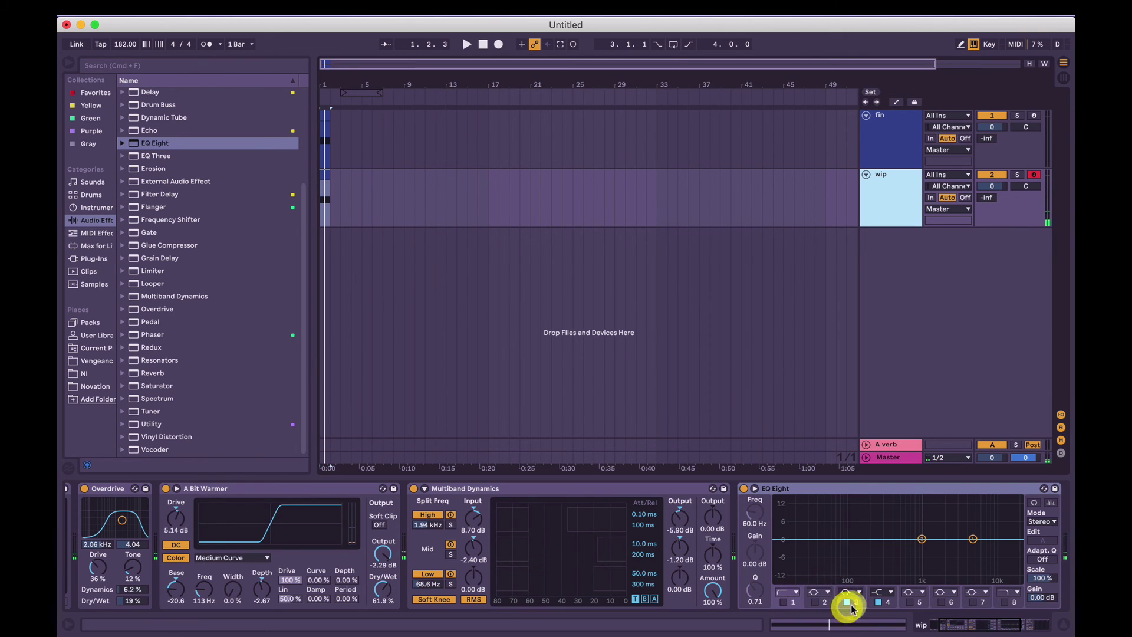
left_click(885, 602)
left_click_drag(973, 538, 911, 580)
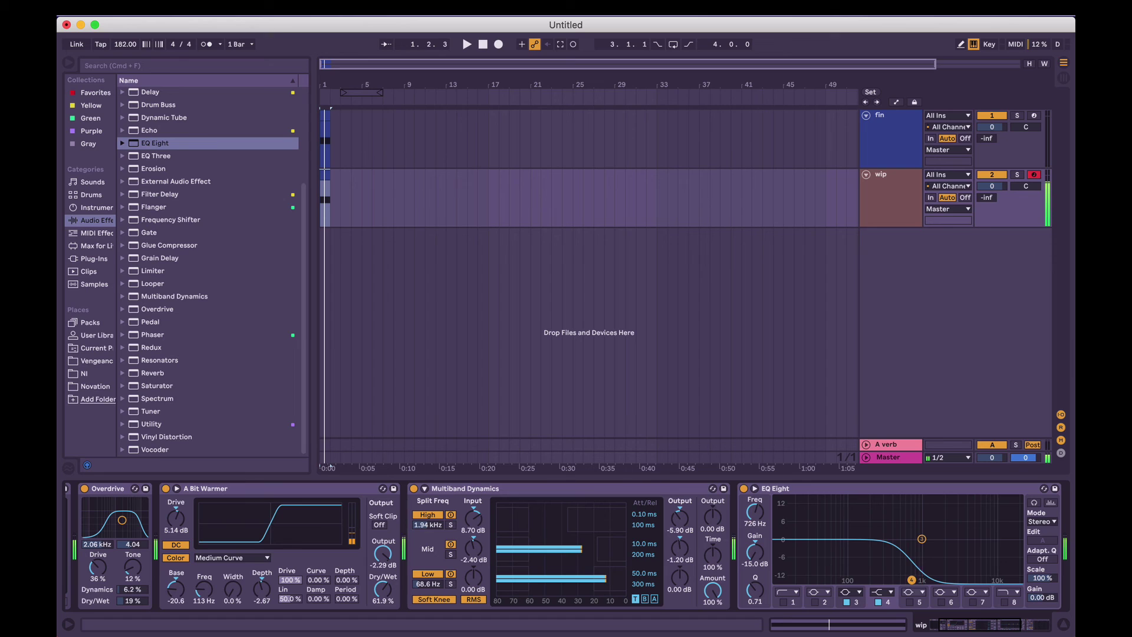
left_click_drag(913, 582, 921, 579)
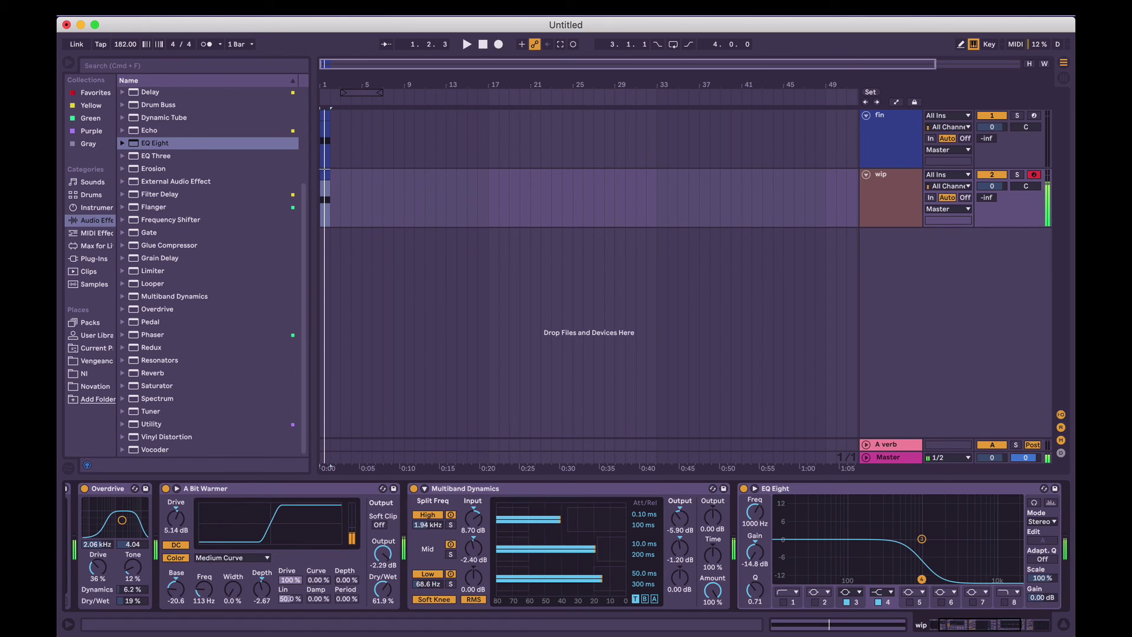
left_click(846, 602)
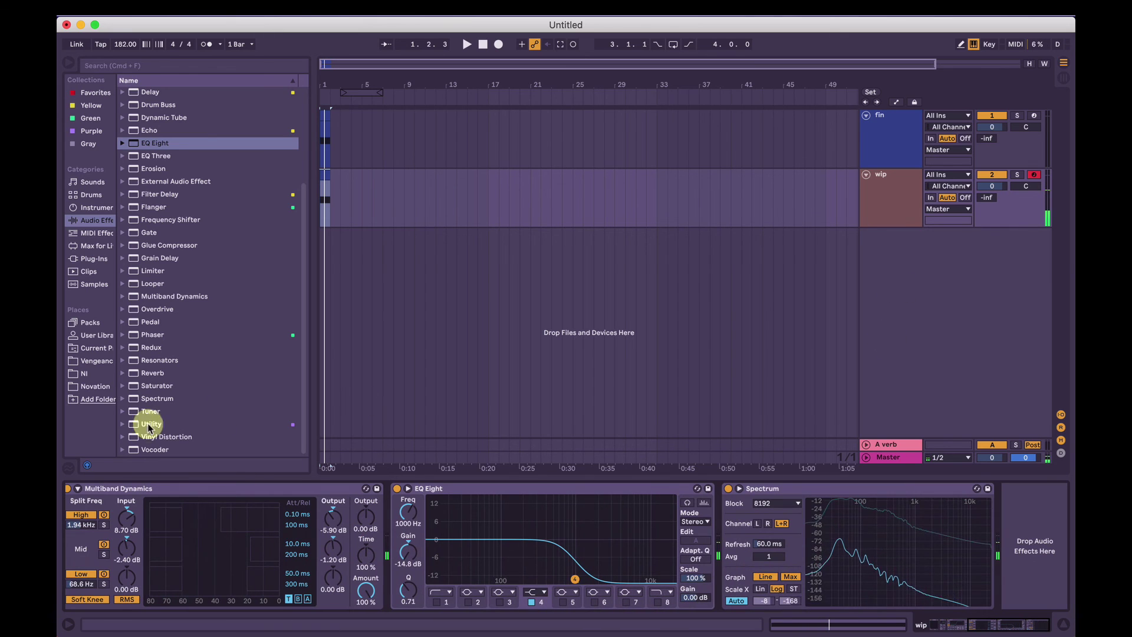
Insert Utility between EQ Eight and Spectrum and switch it to Mono.
left_click(147, 424)
left_click_drag(148, 424, 713, 526)
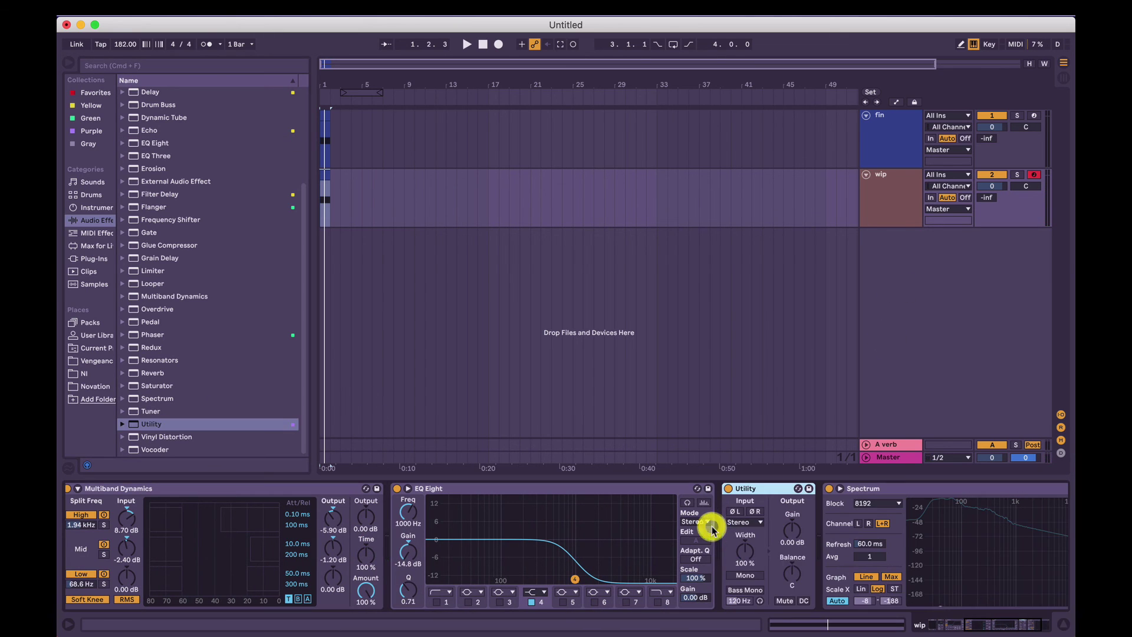
left_click(746, 575)
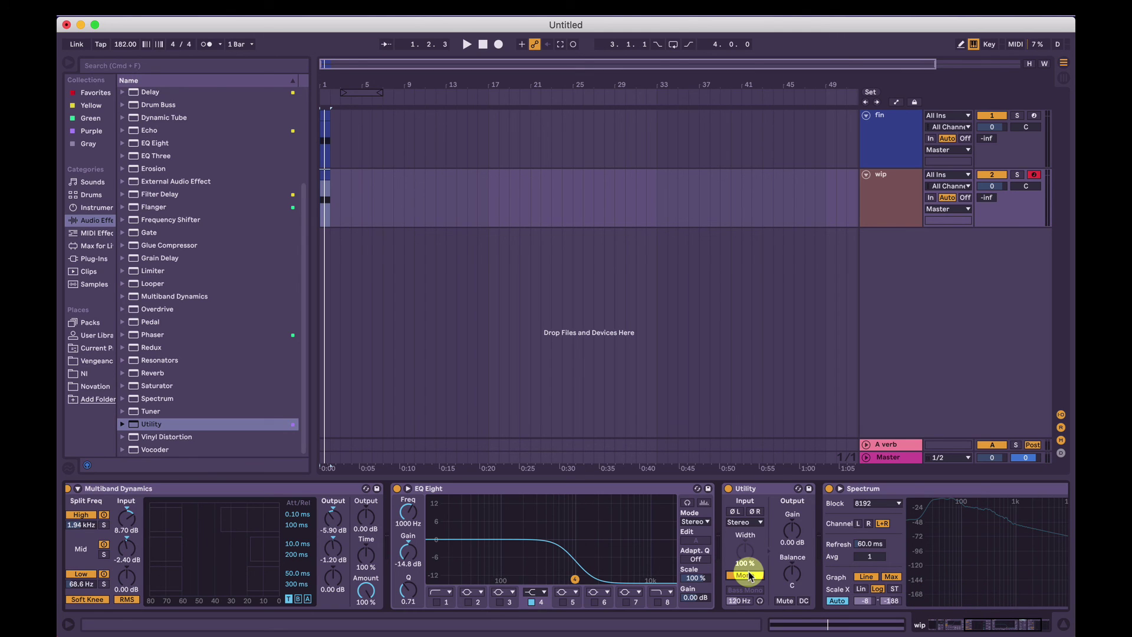
Set the Overdrive's drive to 29 %.
scroll(535, 556, "left", 5)
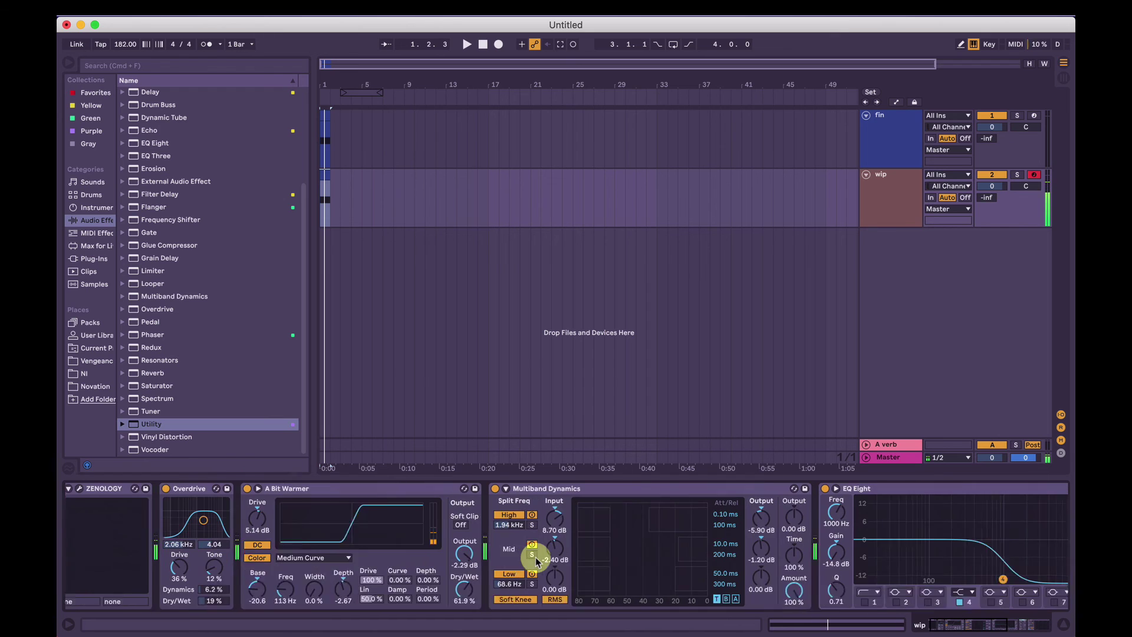
scroll(535, 556, "left", 1)
left_click_drag(199, 560, 199, 550)
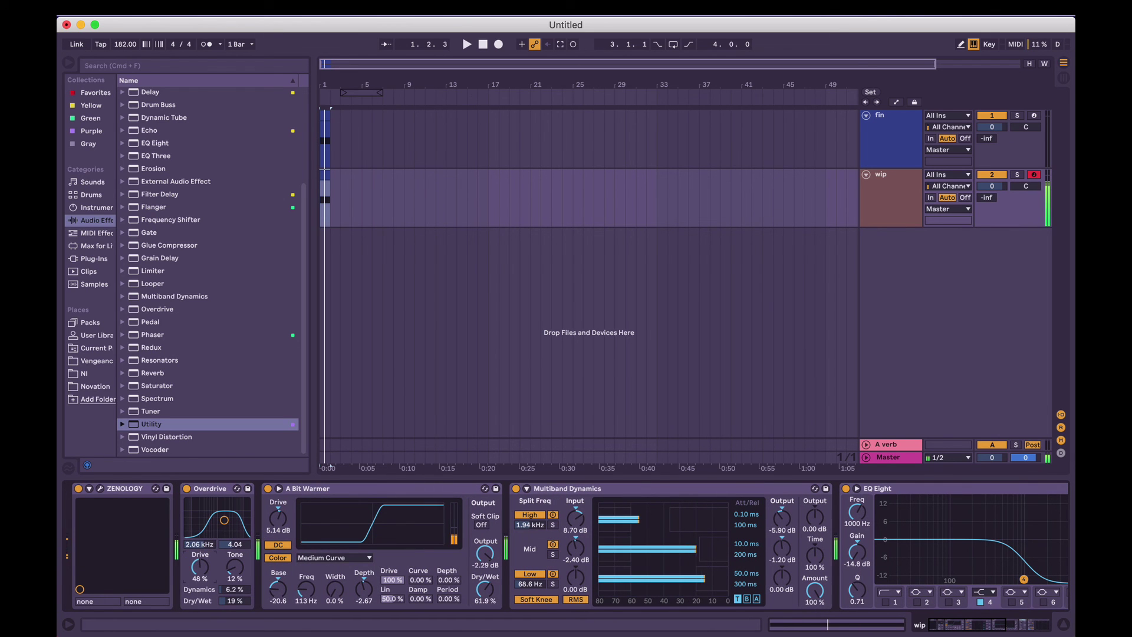
Slightly shorten the last decay segment of Partial 1's pitch envelope in ZENOLOGY and set the portamento time to 116.
left_click(99, 488)
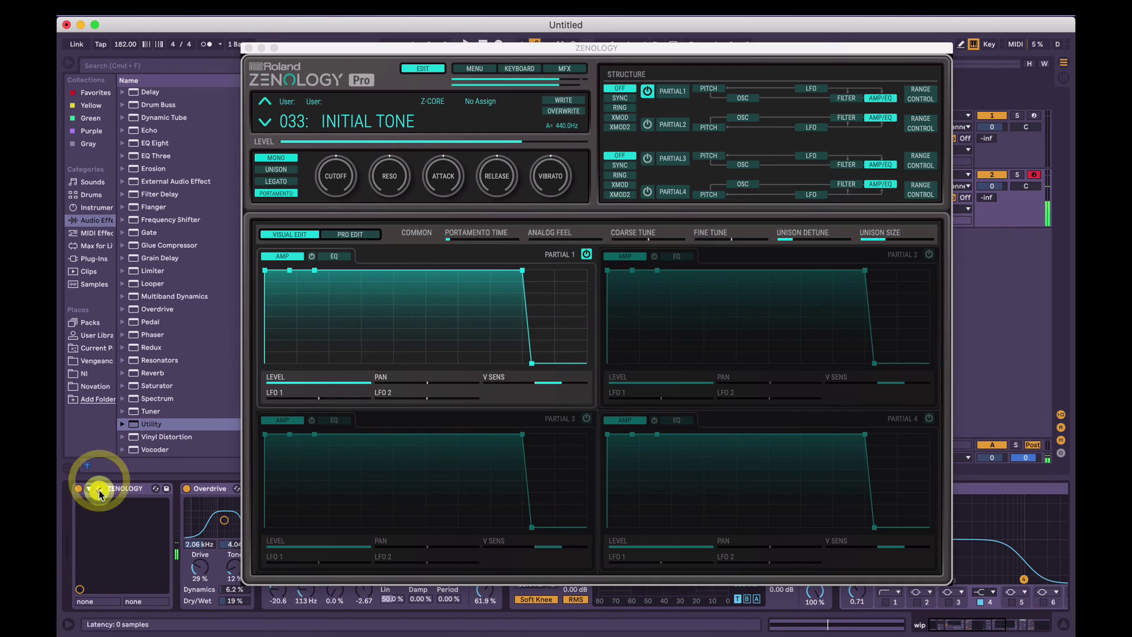
left_click(708, 88)
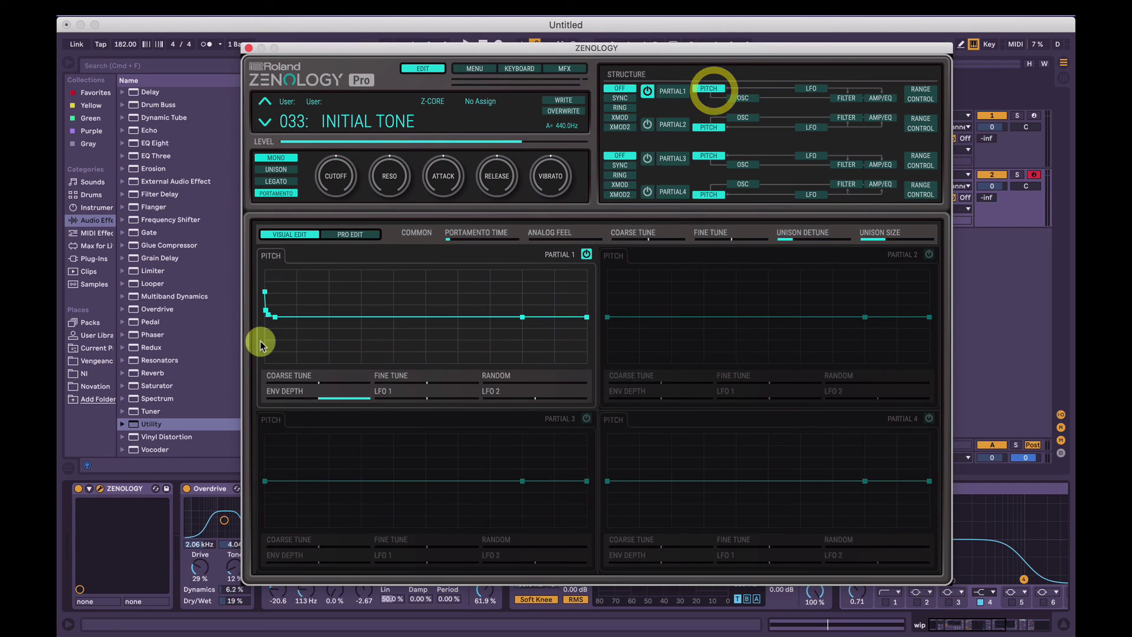
left_click_drag(260, 339, 273, 318)
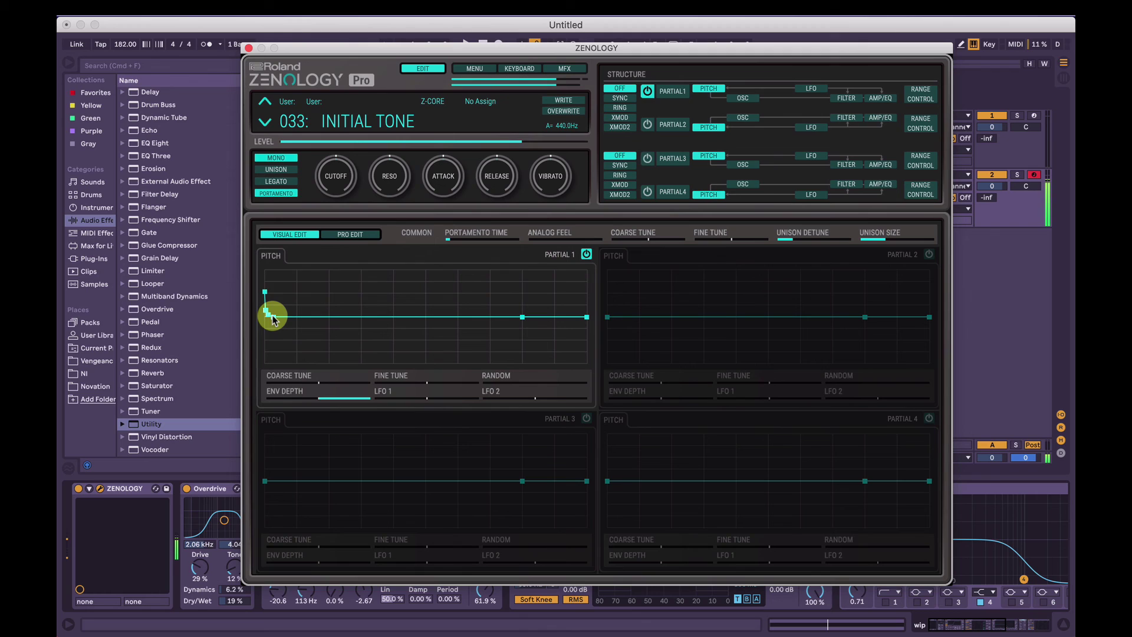
left_click_drag(450, 240, 454, 242)
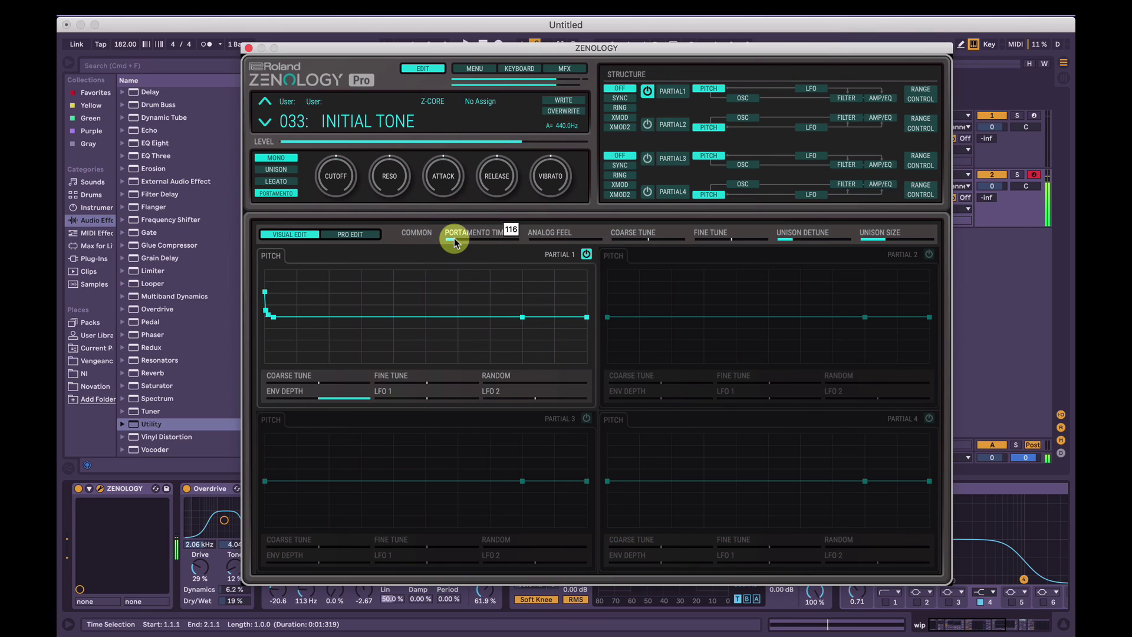